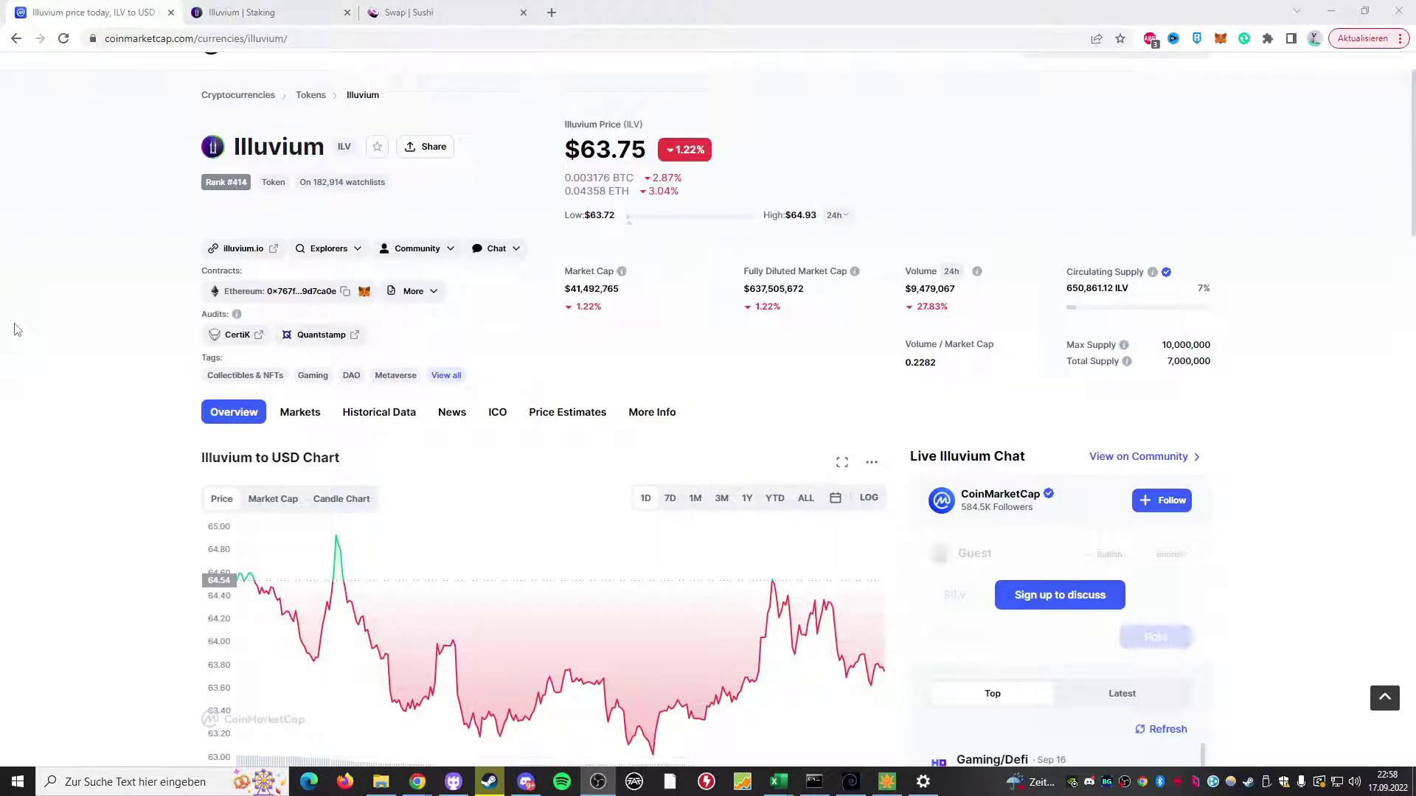
- Look over the Illuvium price page on CoinMarketCap and switch to the already open Illuvium staking page
scroll(7, 330, "down", 1)
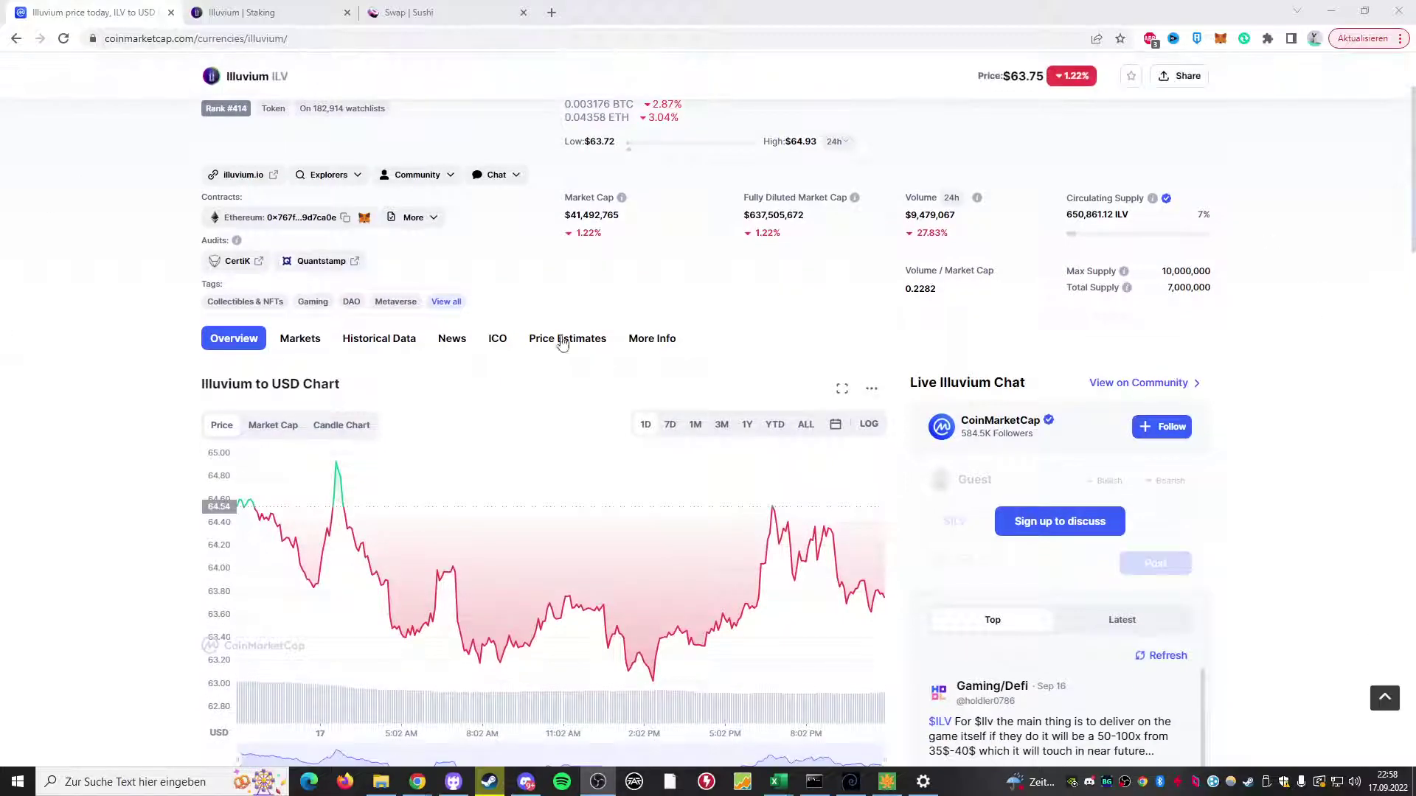
scroll(618, 364, "up", 2)
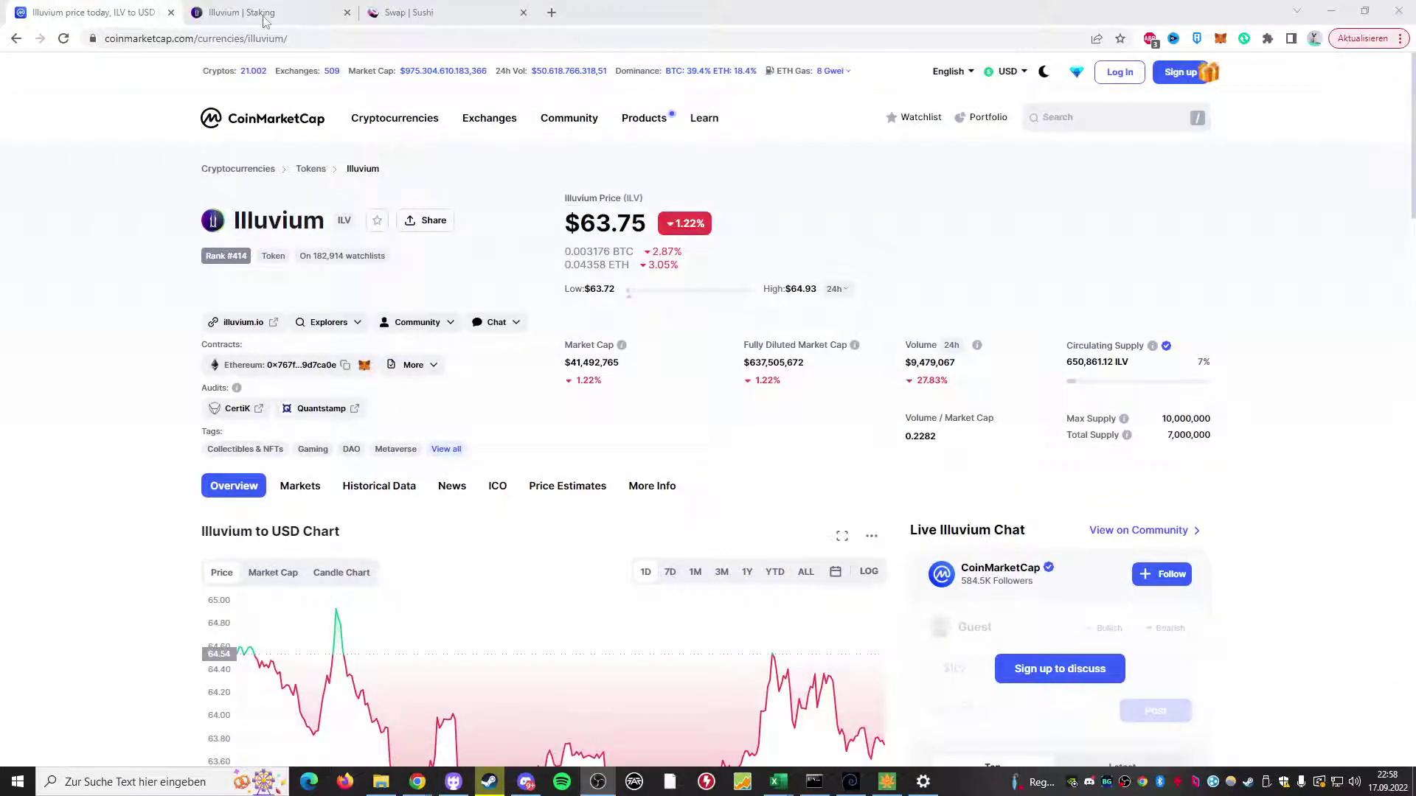
left_click(264, 14)
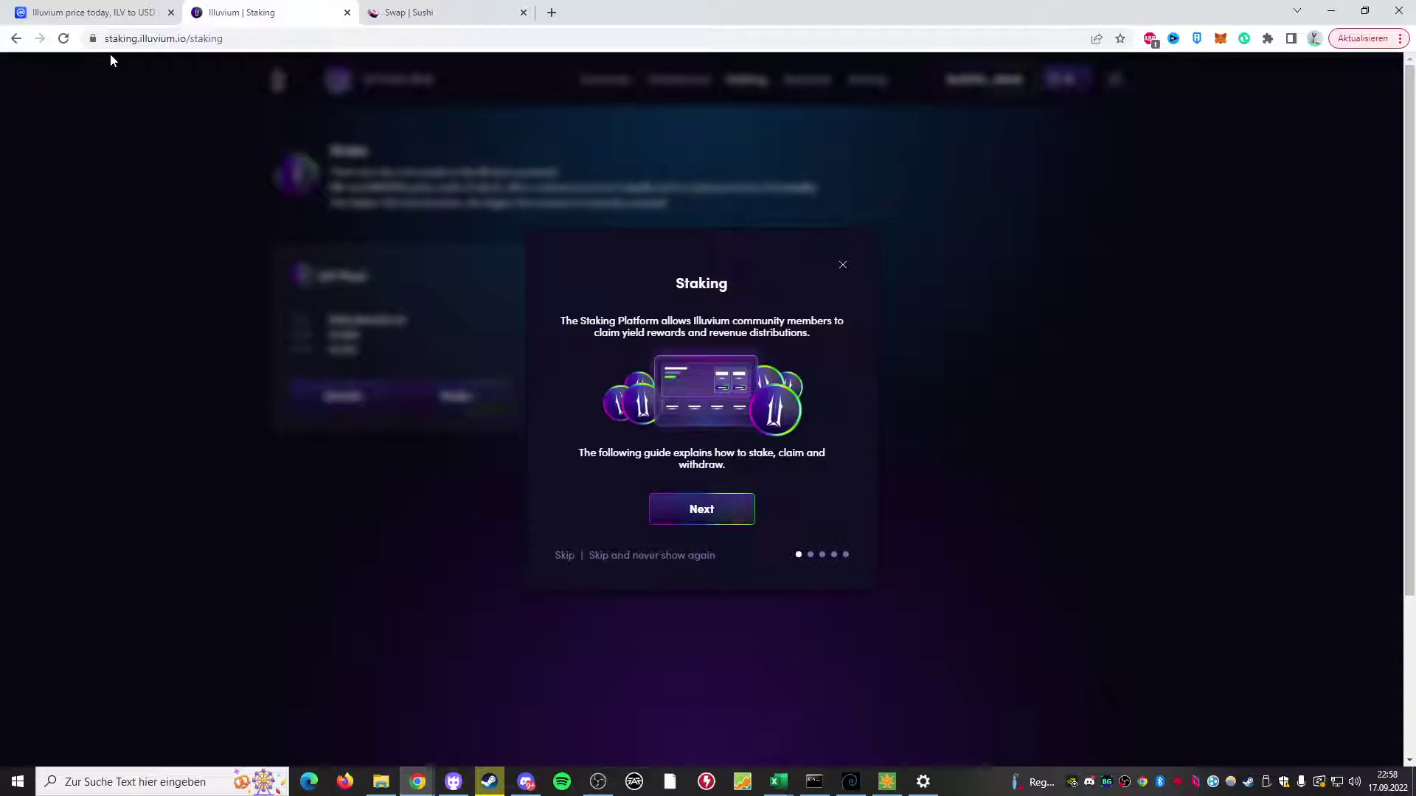
- Search Google for illuvium in a new browser tab, and open the staking platform from the official illuvium.io site
left_click(552, 13)
type("ill")
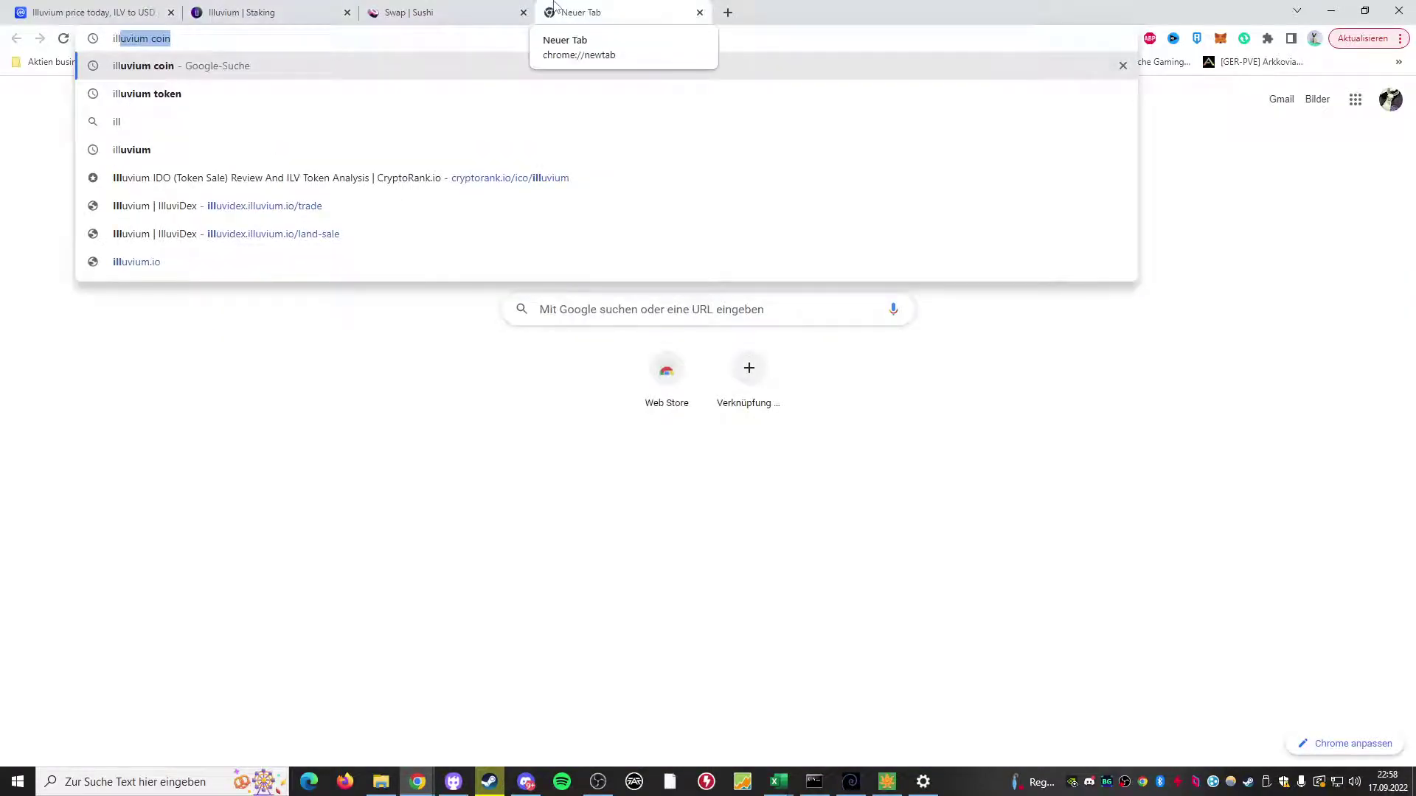
key("Return")
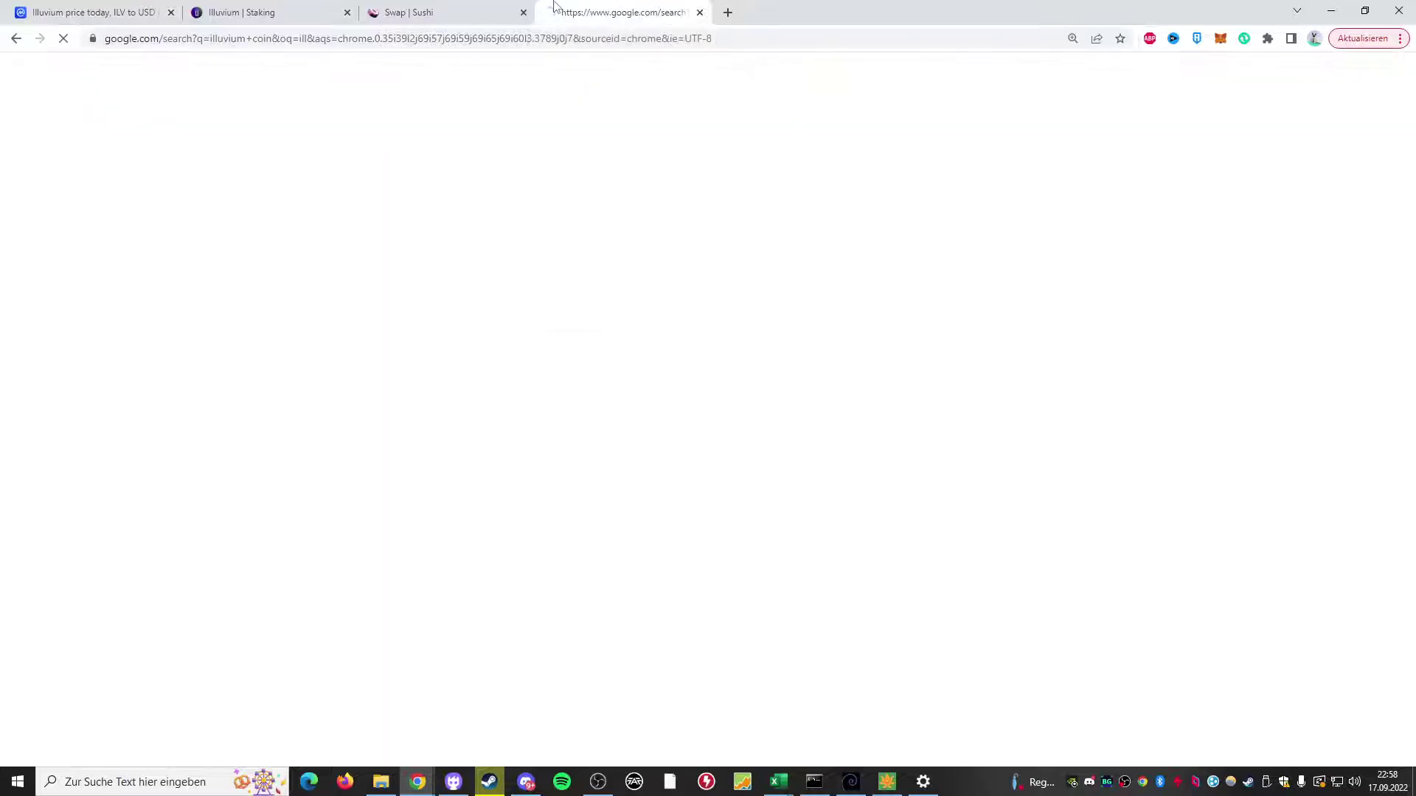
left_click(426, 111)
key("BackSpace")
key("BackSpace")
key("BackSpace")
key("BackSpace")
key("BackSpace")
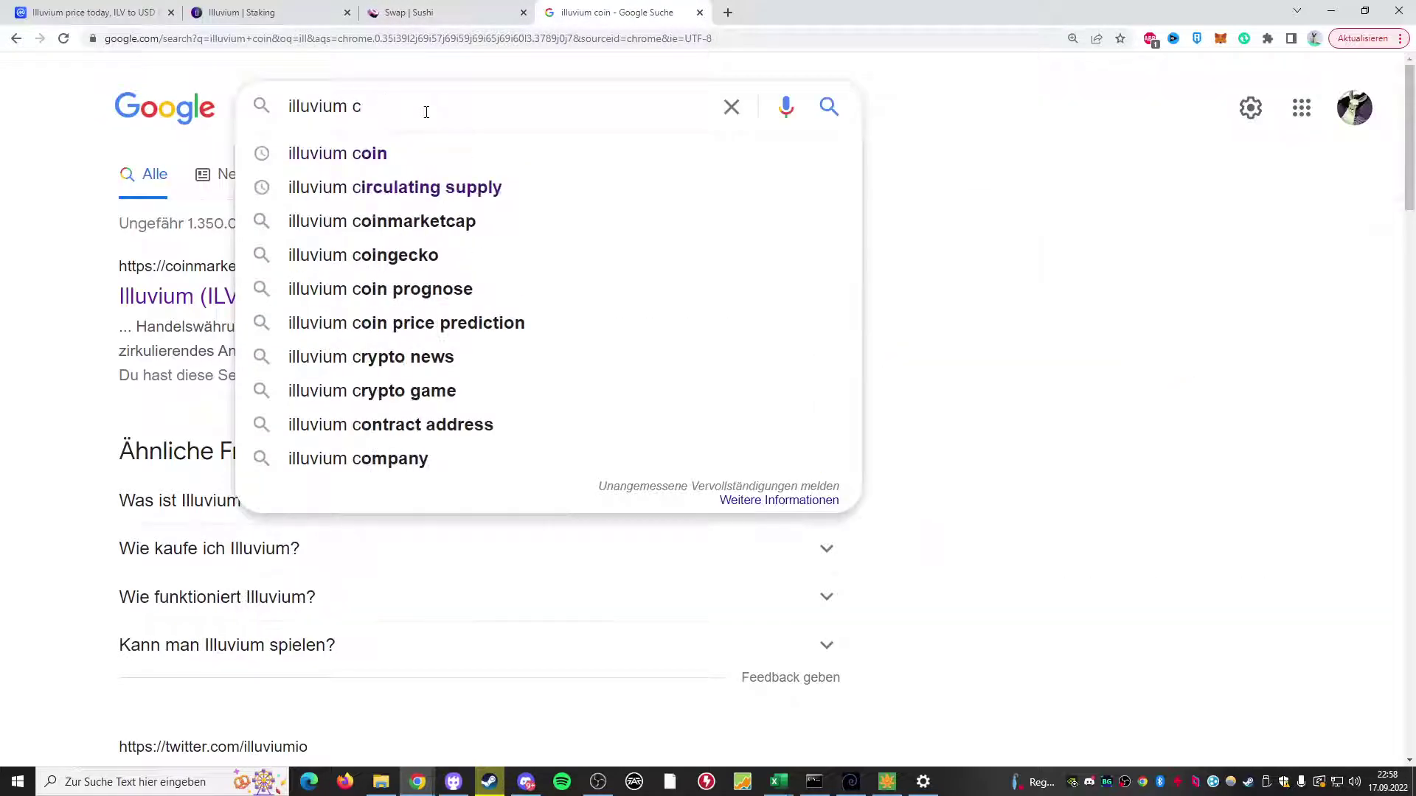
key("Return")
left_click(179, 314)
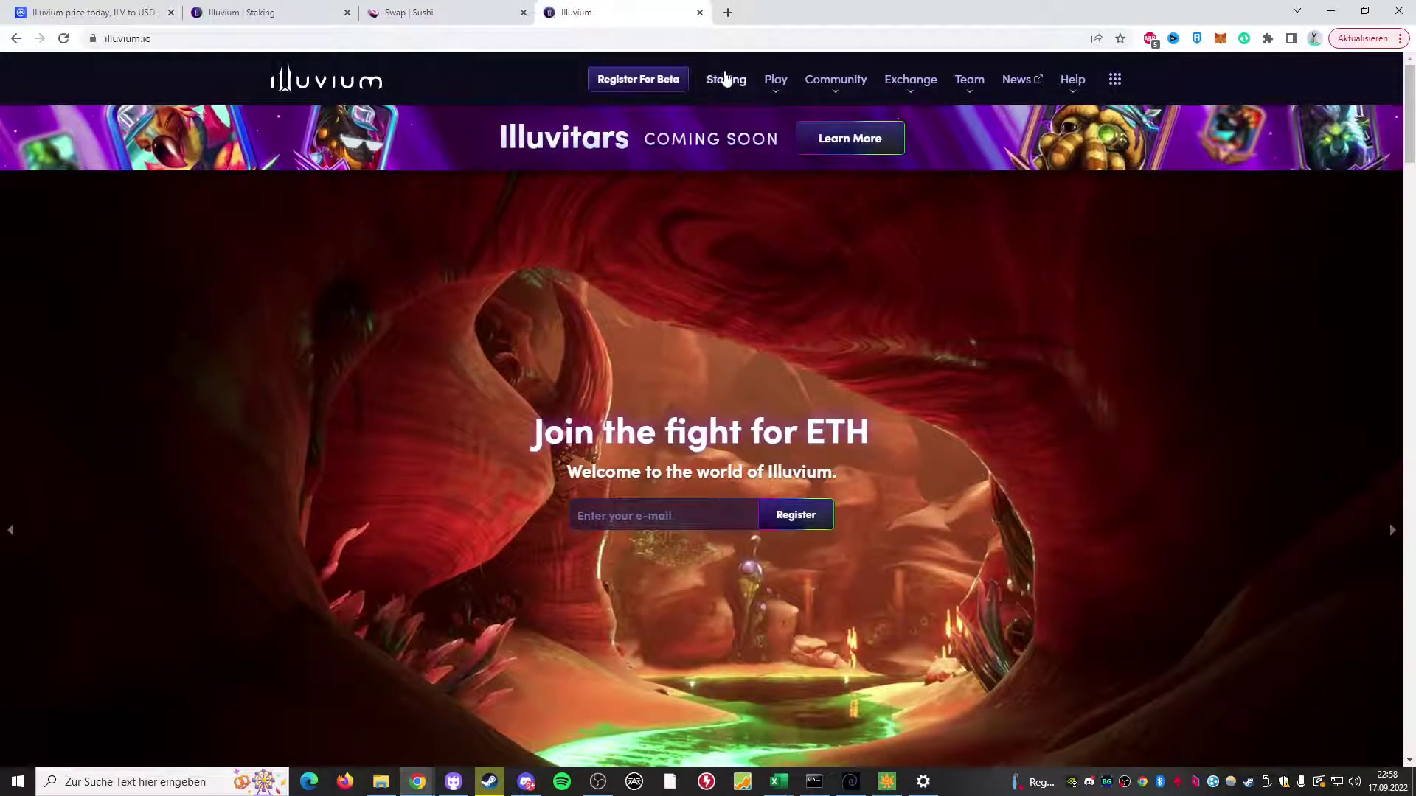
left_click(725, 80)
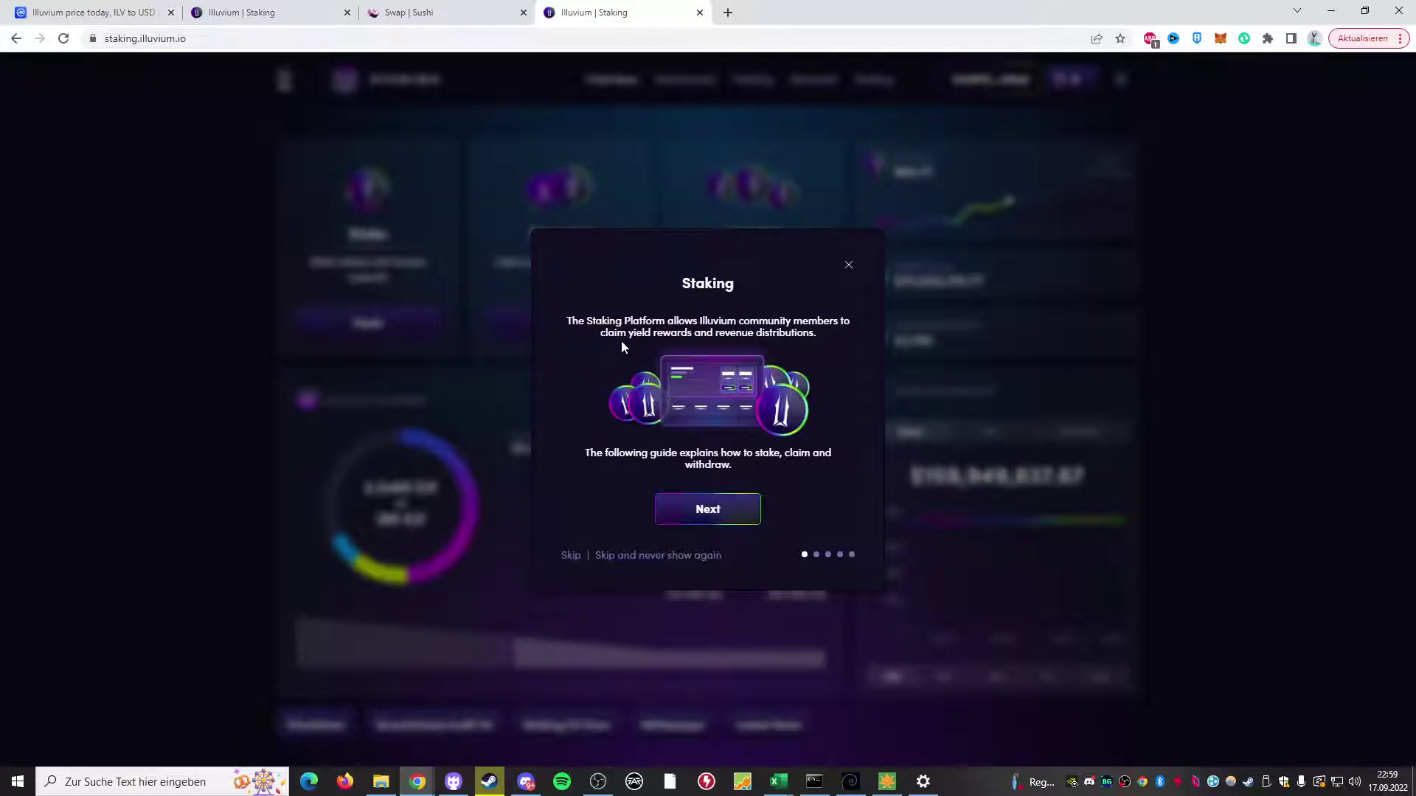
- Go through the staking guide from choosing a pool to withdrawing rewards and deposits, and finish it
left_click(719, 513)
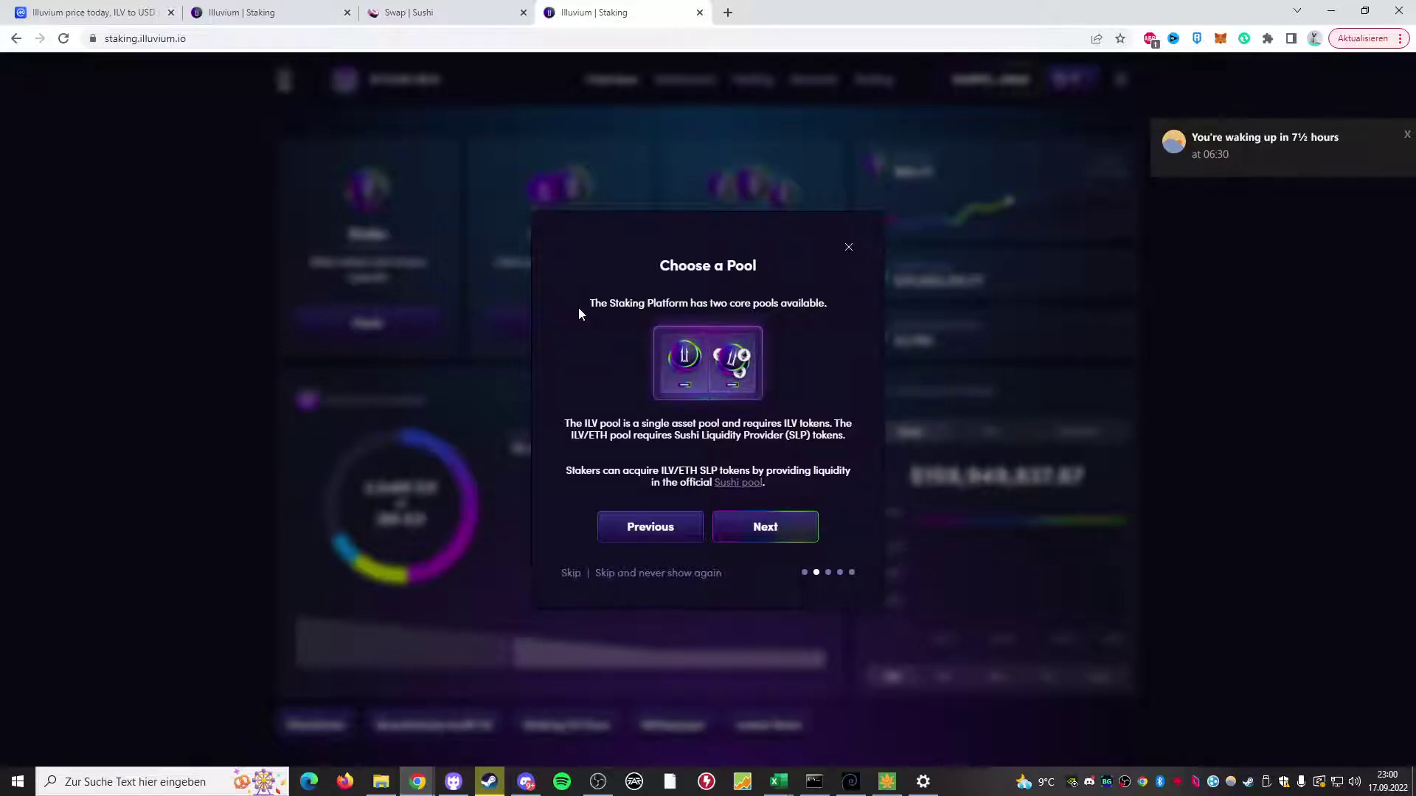
left_click(1405, 136)
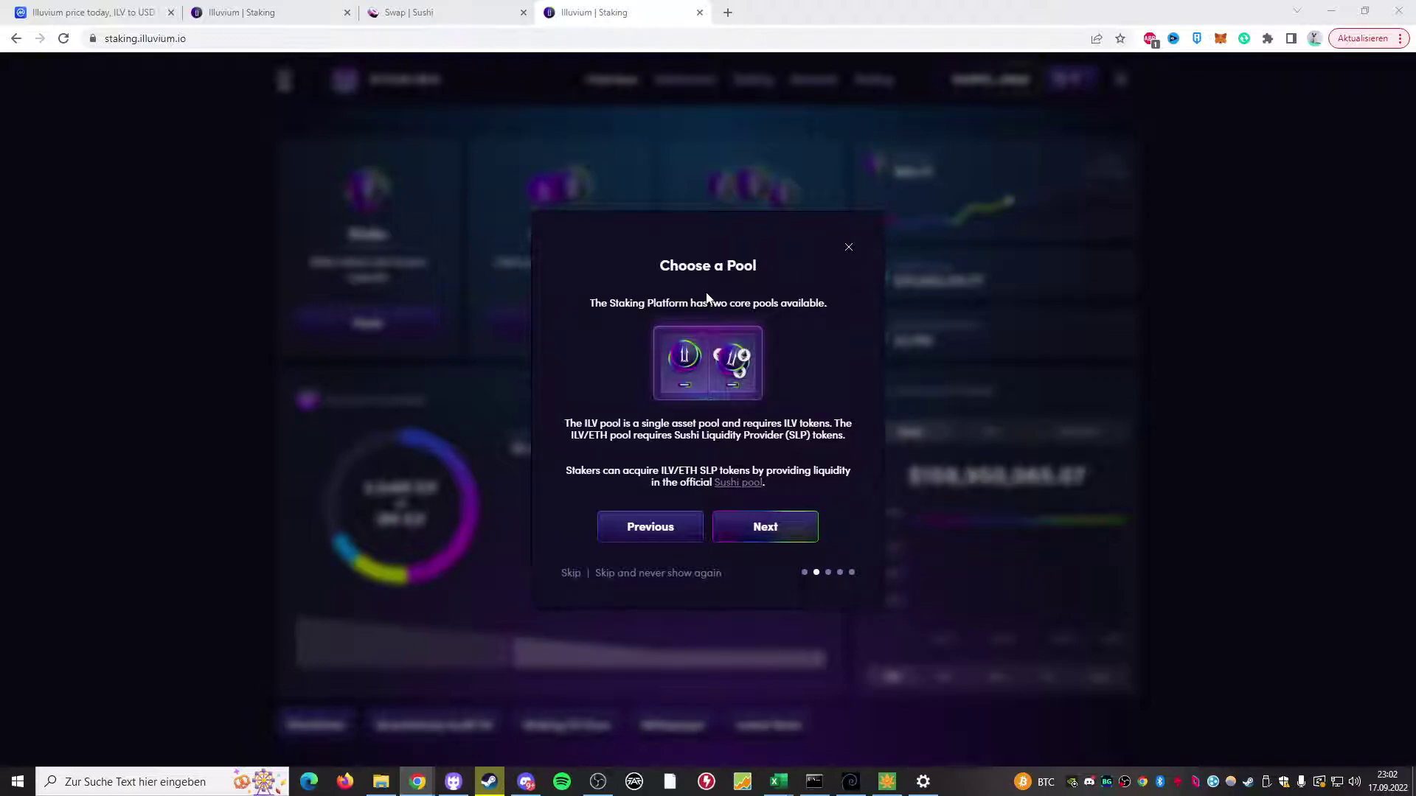
left_click(795, 525)
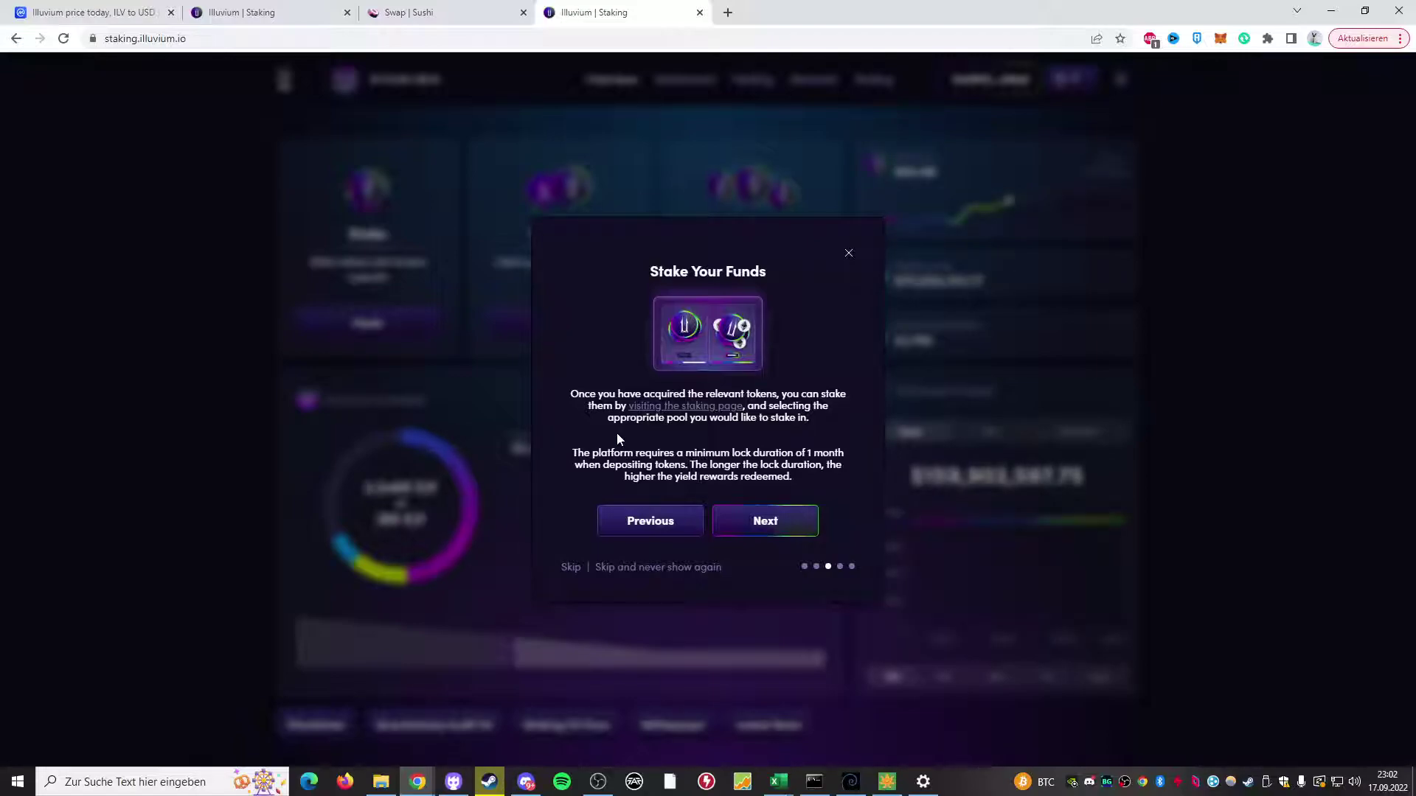
left_click(767, 522)
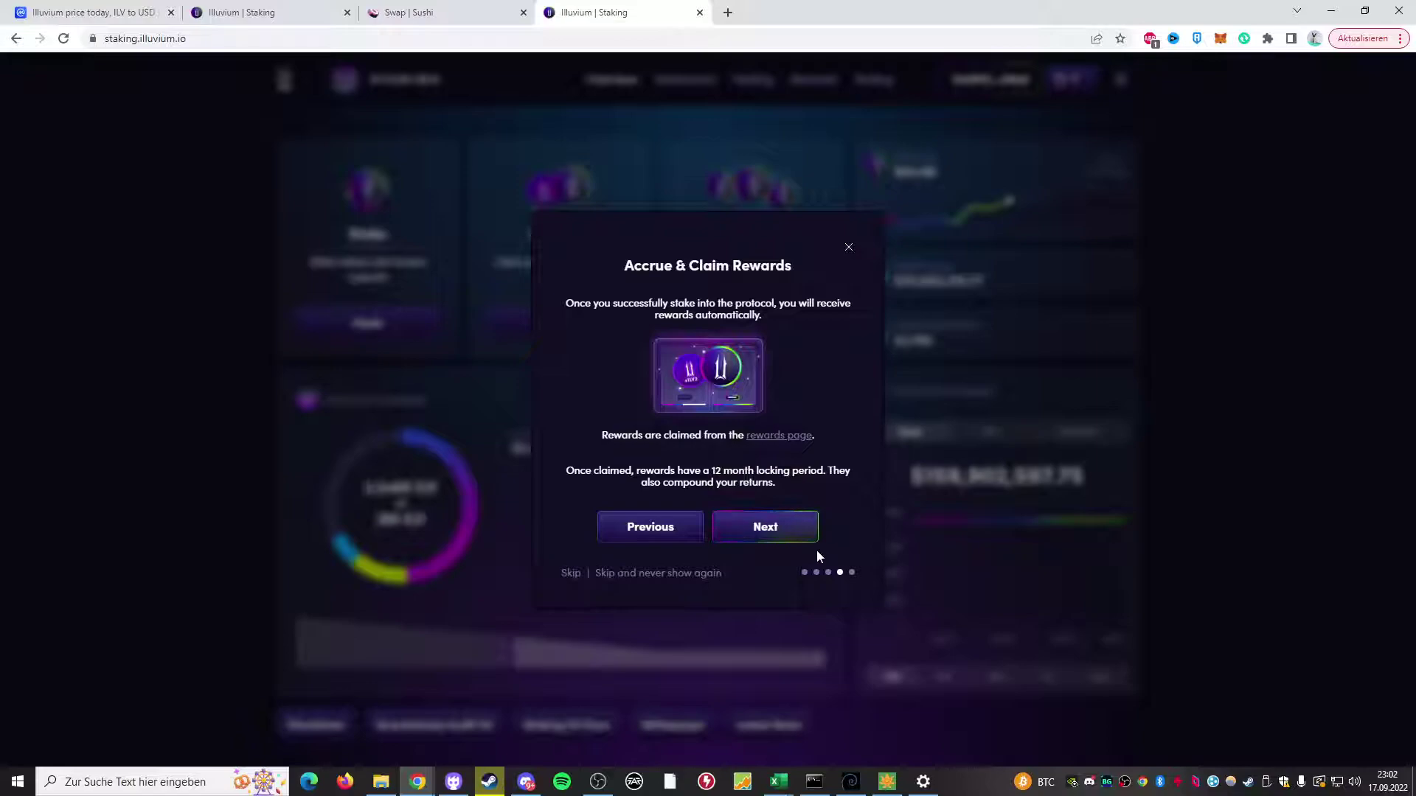
left_click(767, 536)
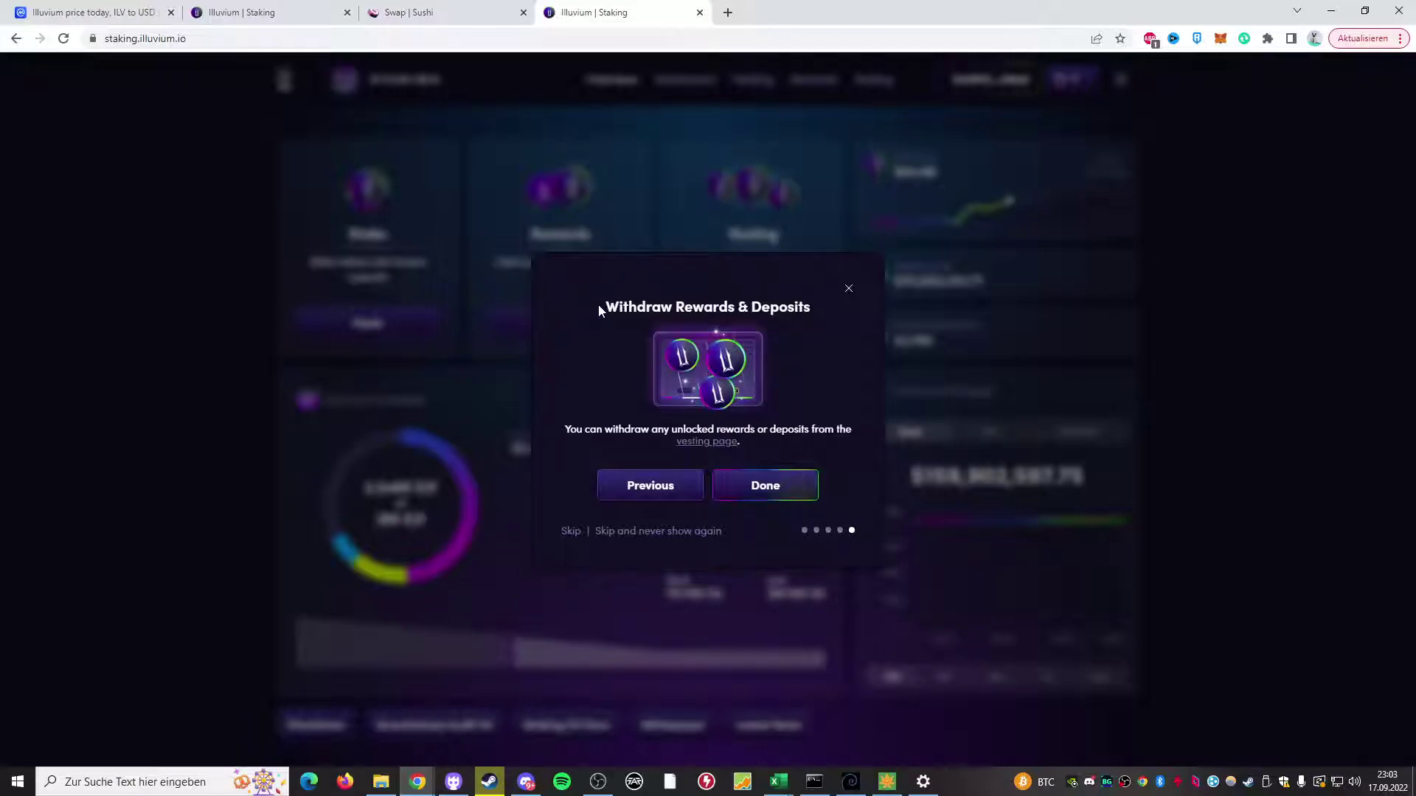
left_click(777, 495)
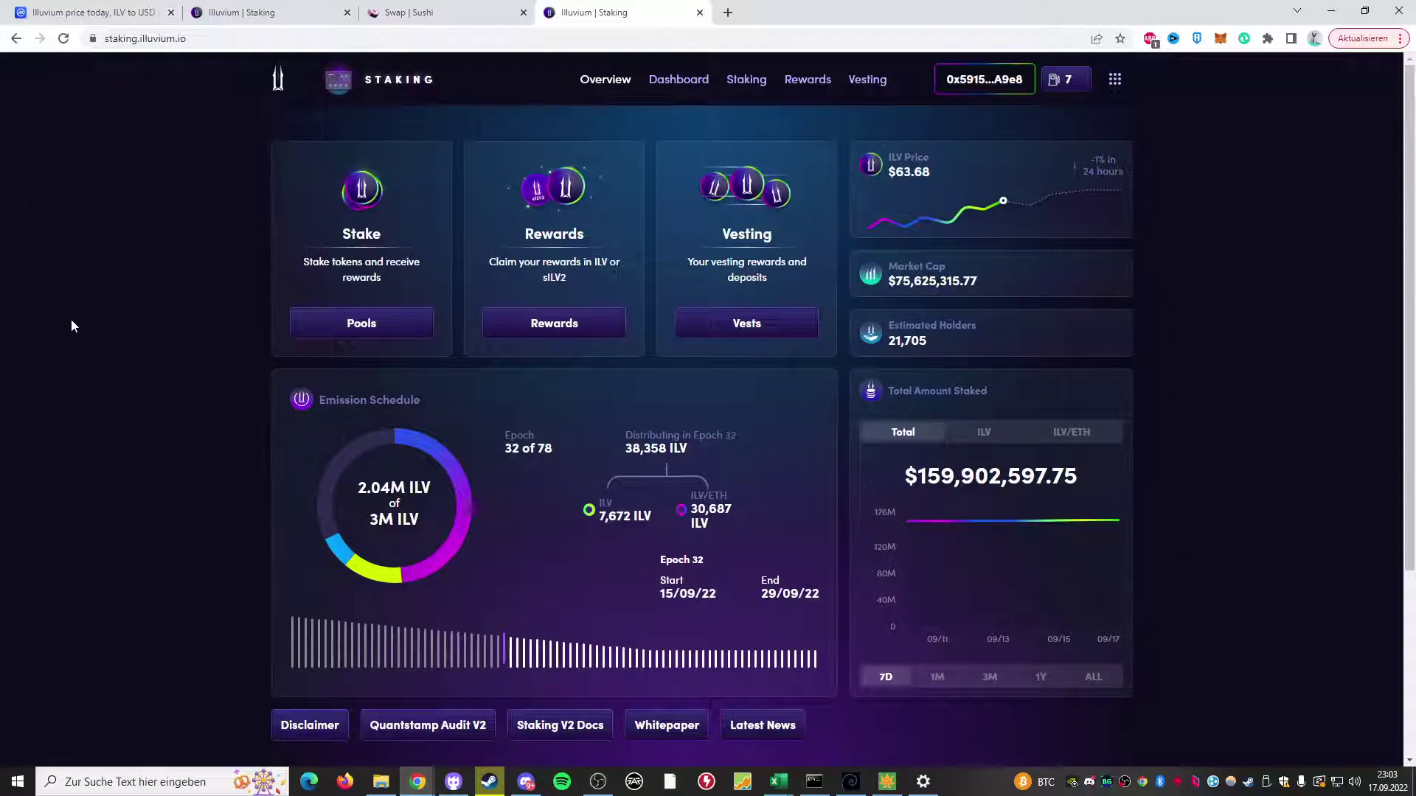
- Open the staking pools overview and examine the APY of the ILV/ETH Pool
left_click(309, 325)
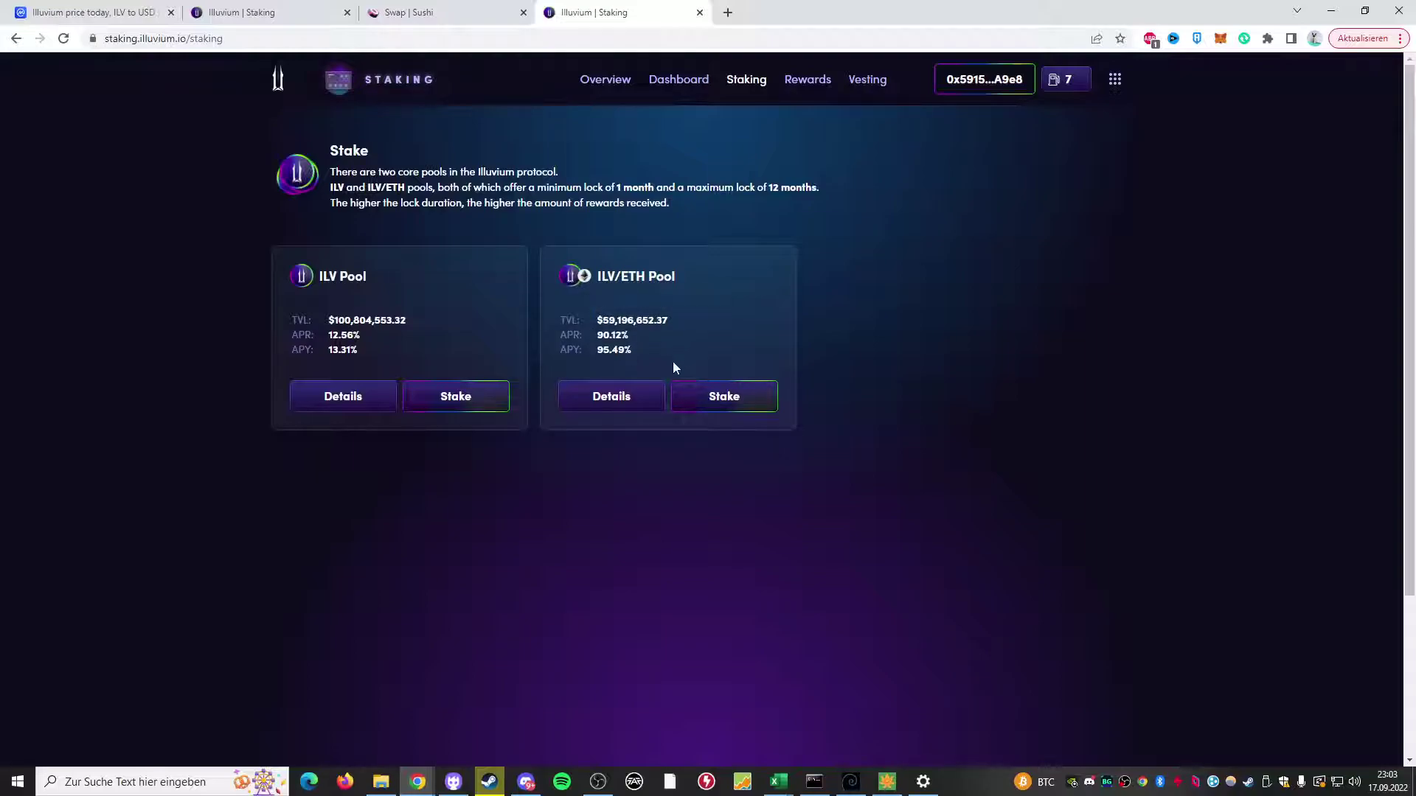
left_click_drag(566, 350, 644, 358)
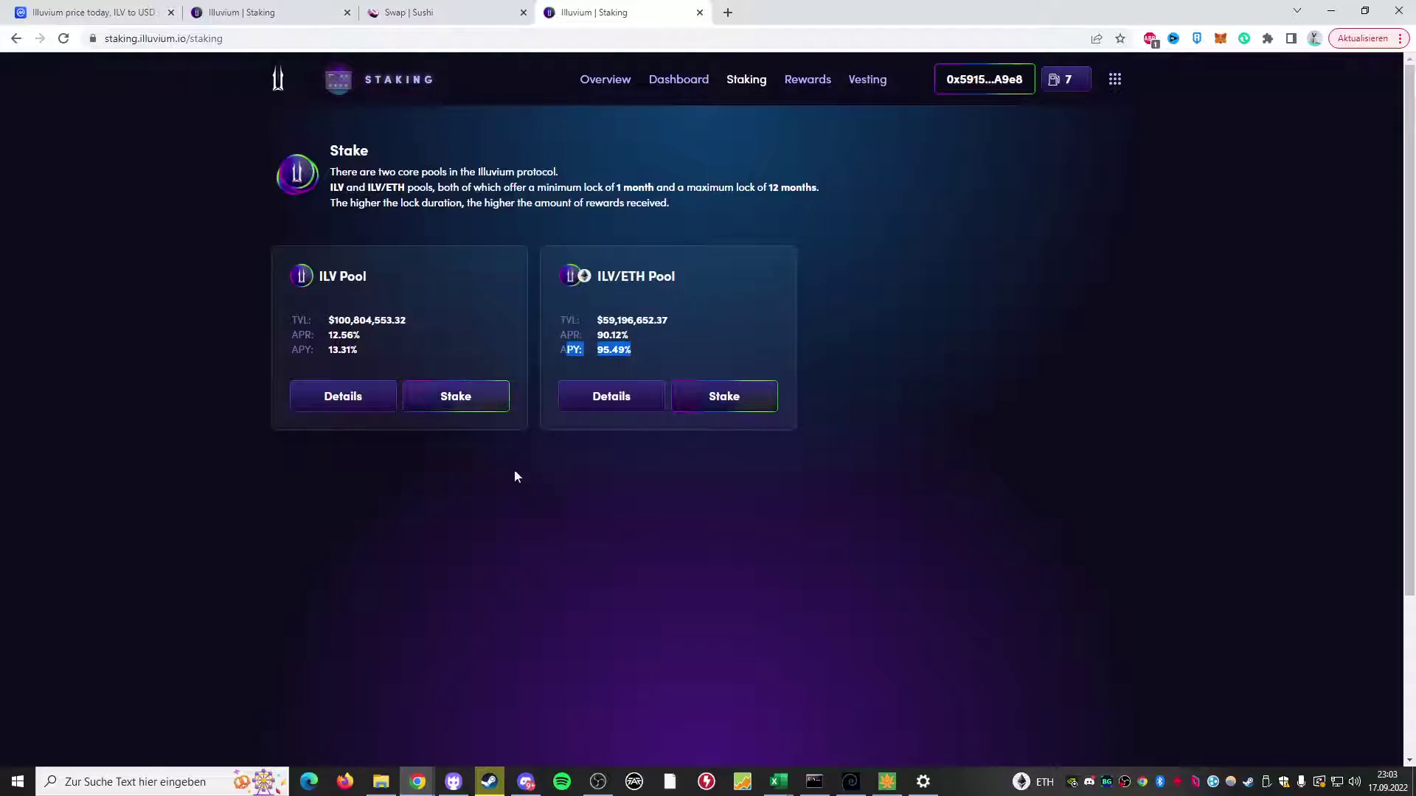
left_click(521, 512)
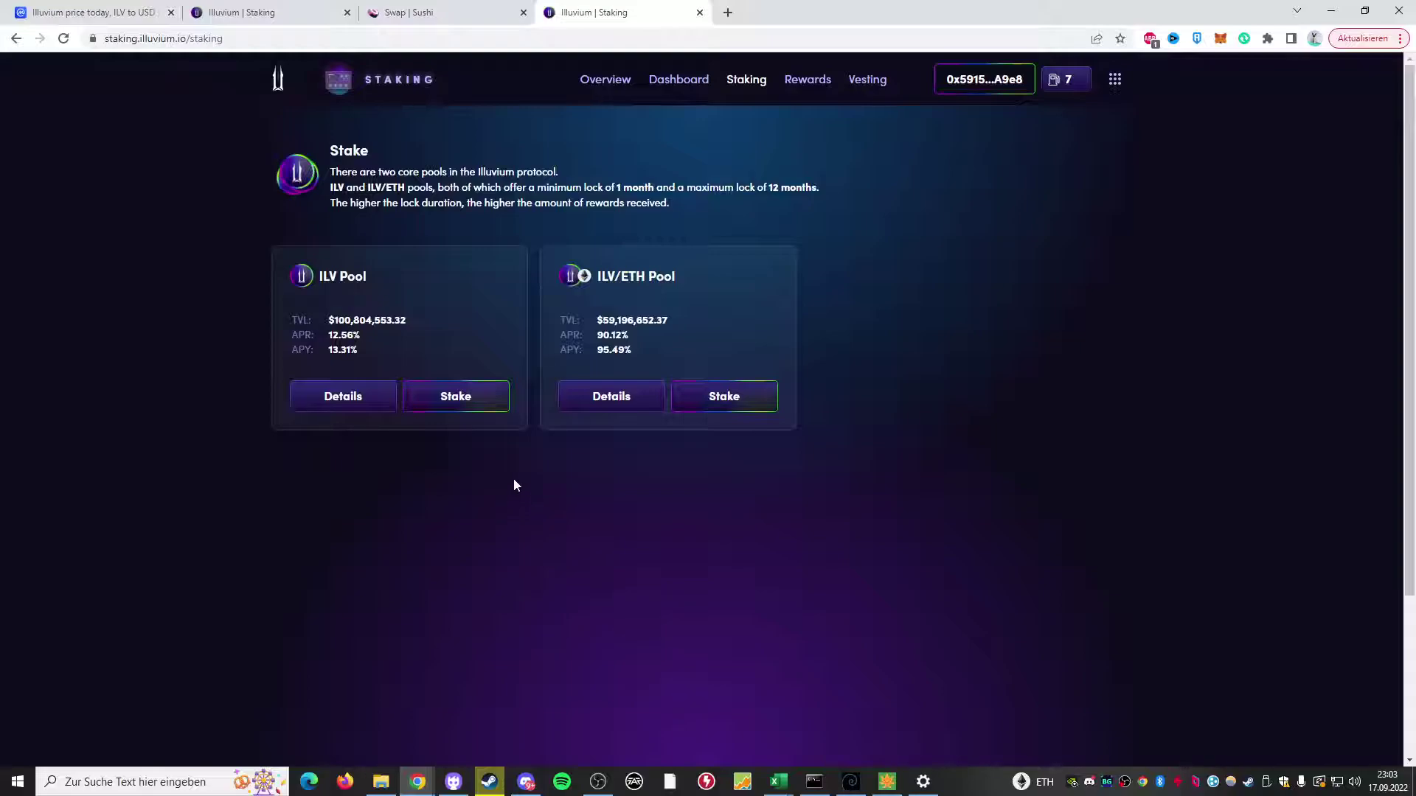
- Start a stake in the ILV Pool and approve the ILV spending permission in the MetaMask wallet
left_click(451, 406)
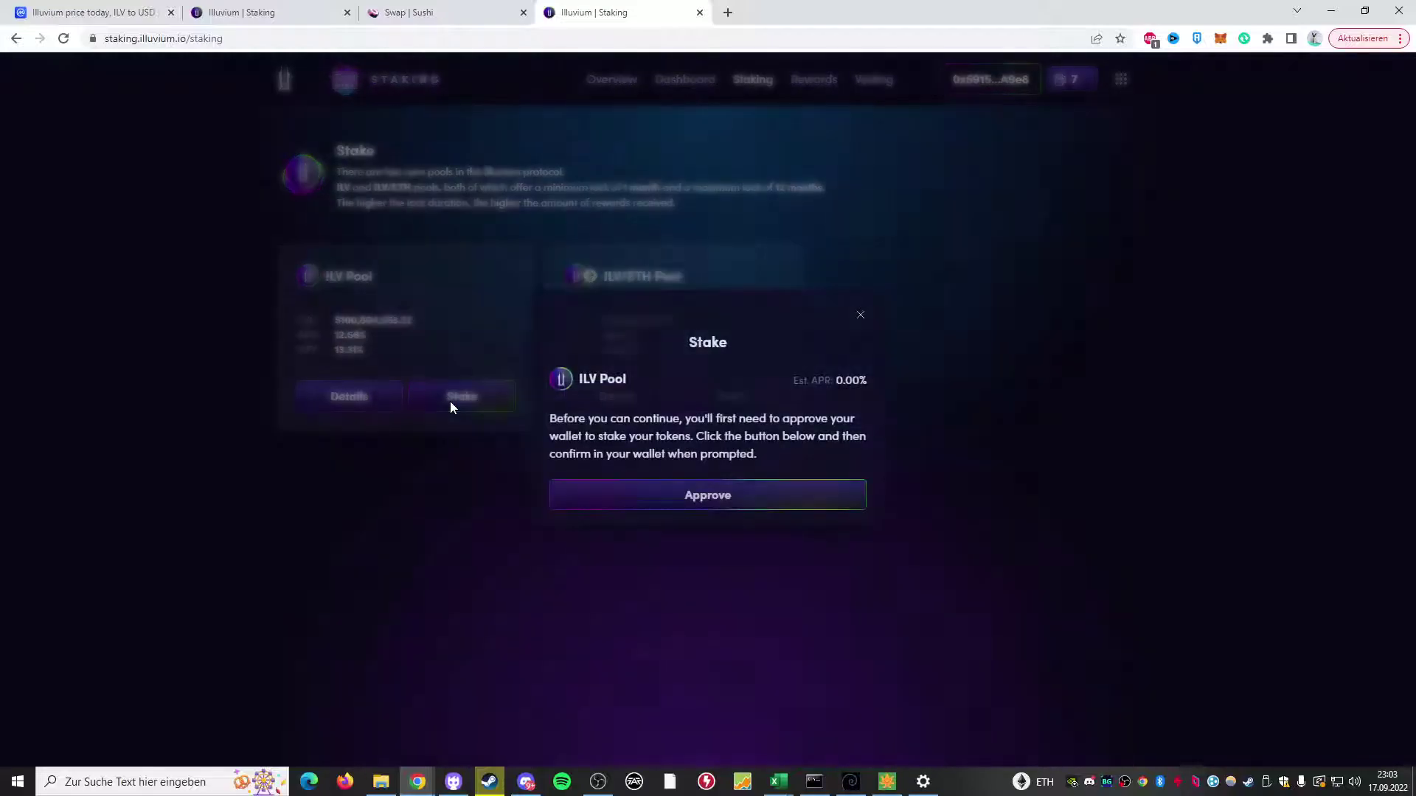
left_click(679, 498)
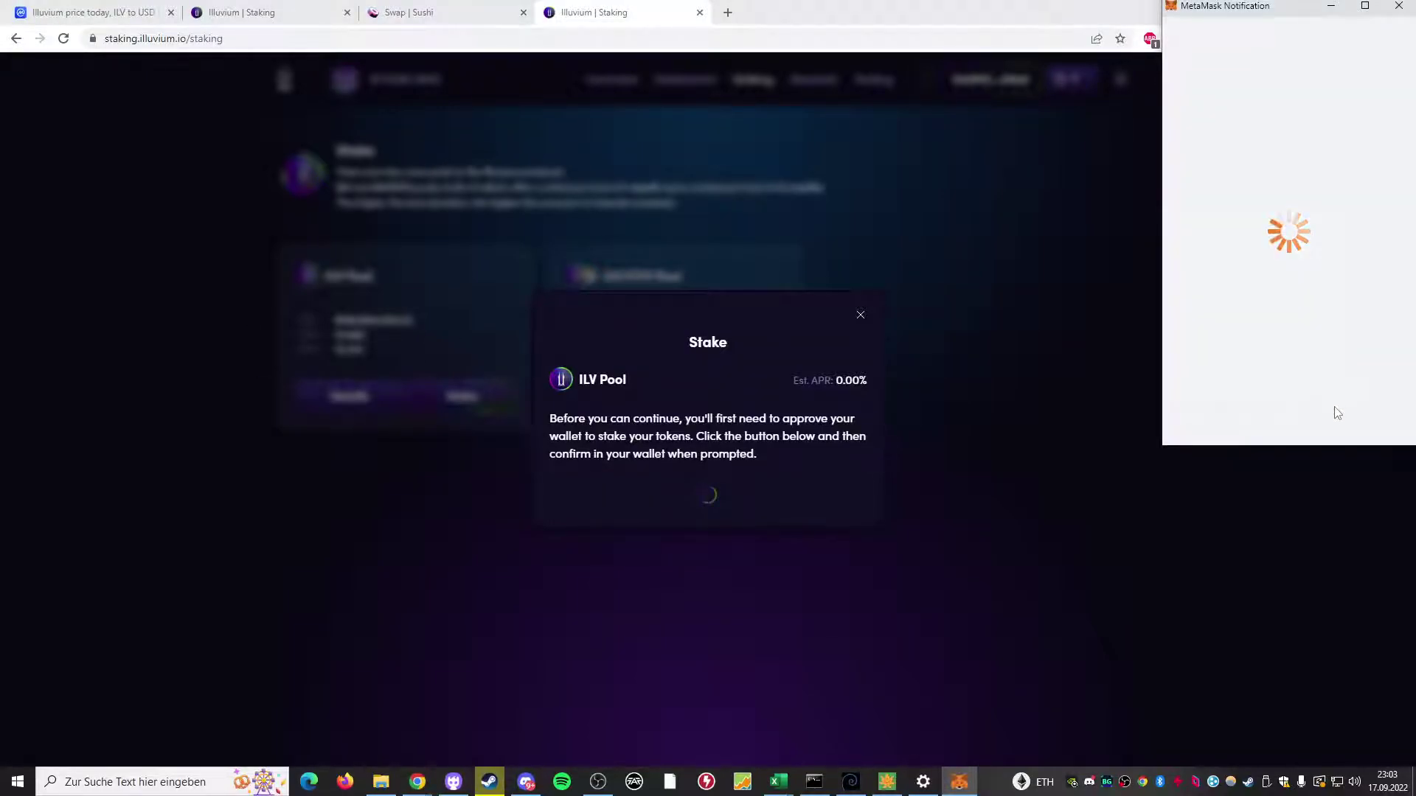
scroll(1333, 371, "down", 5)
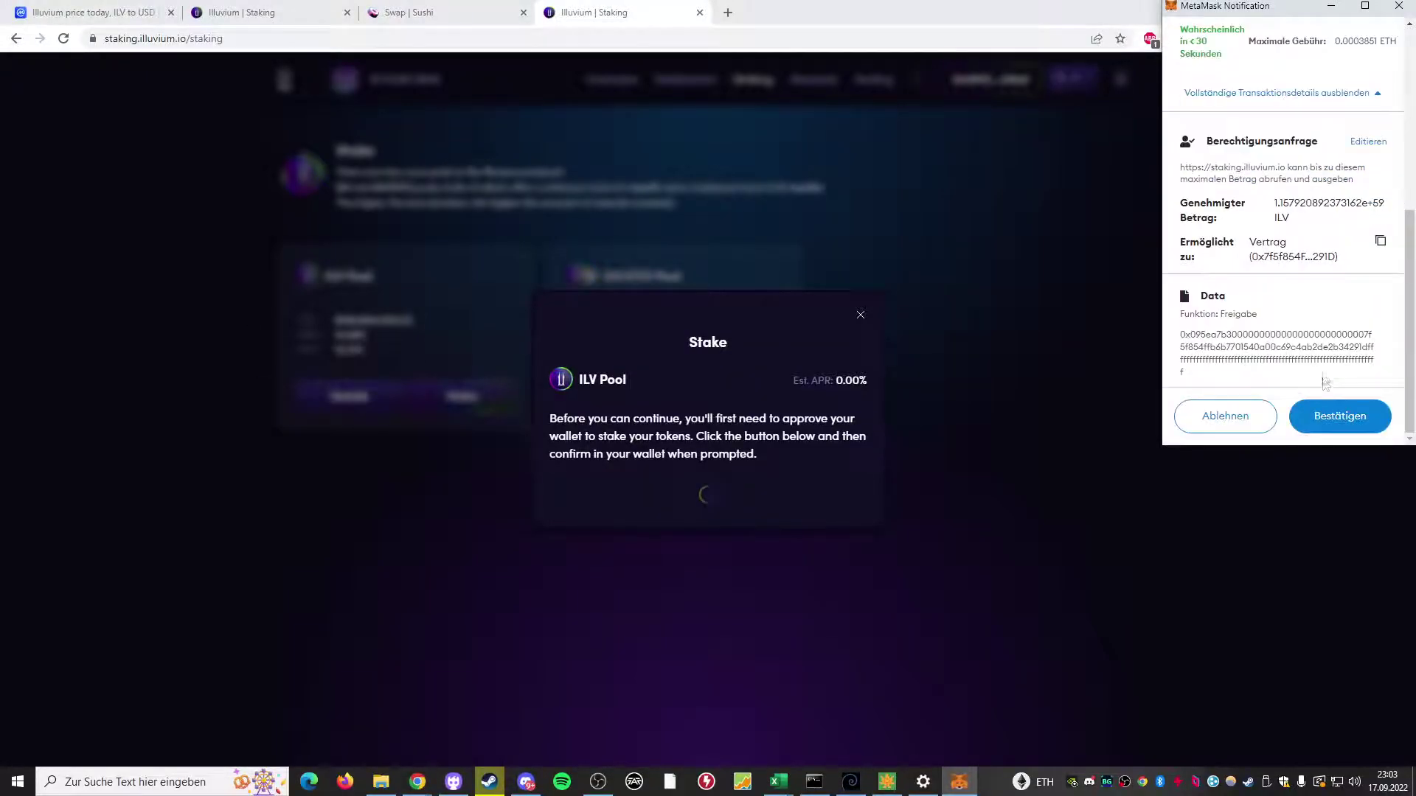
left_click(1340, 417)
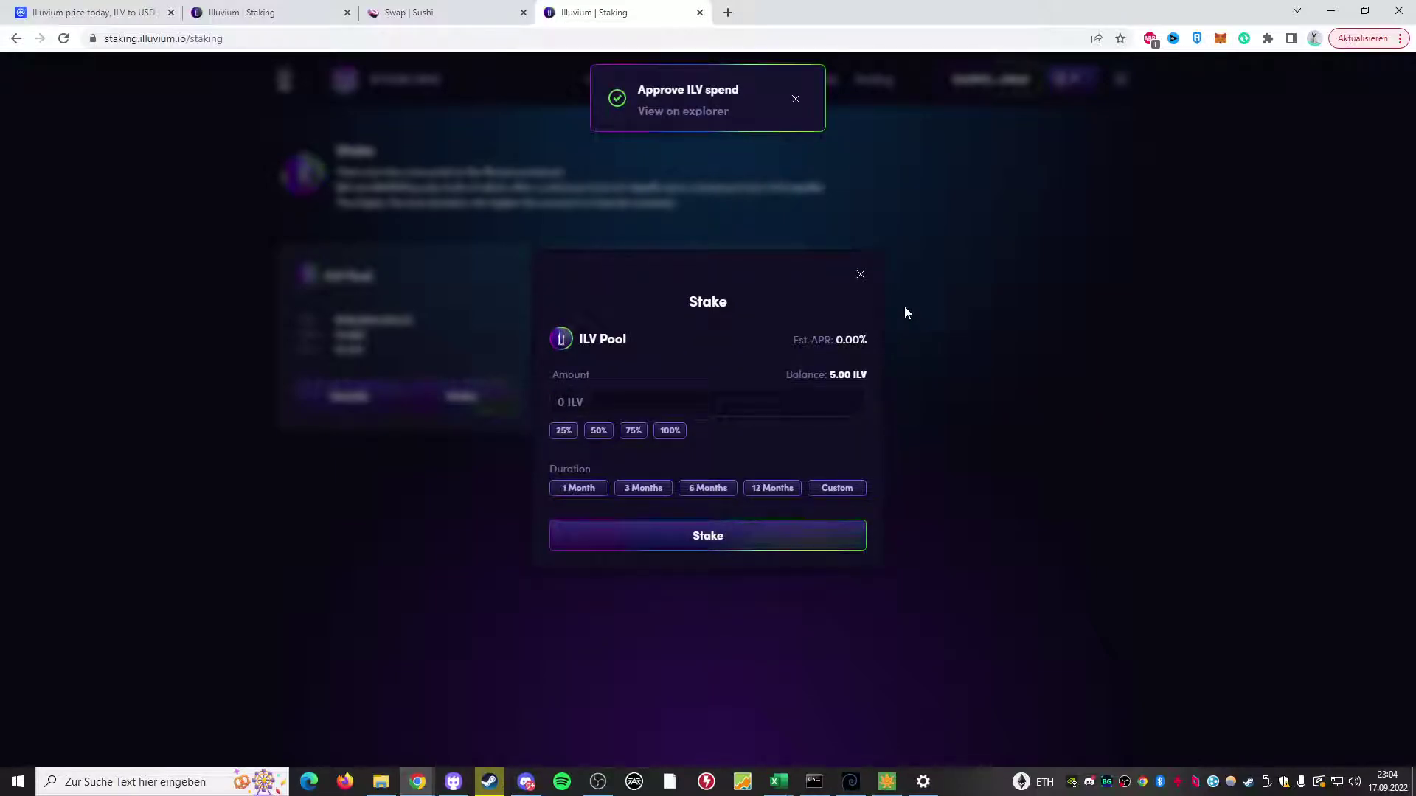
- Try 50% and 25% of the balance as the stake amount, and set it to 100% (5 ILV)
left_click(605, 434)
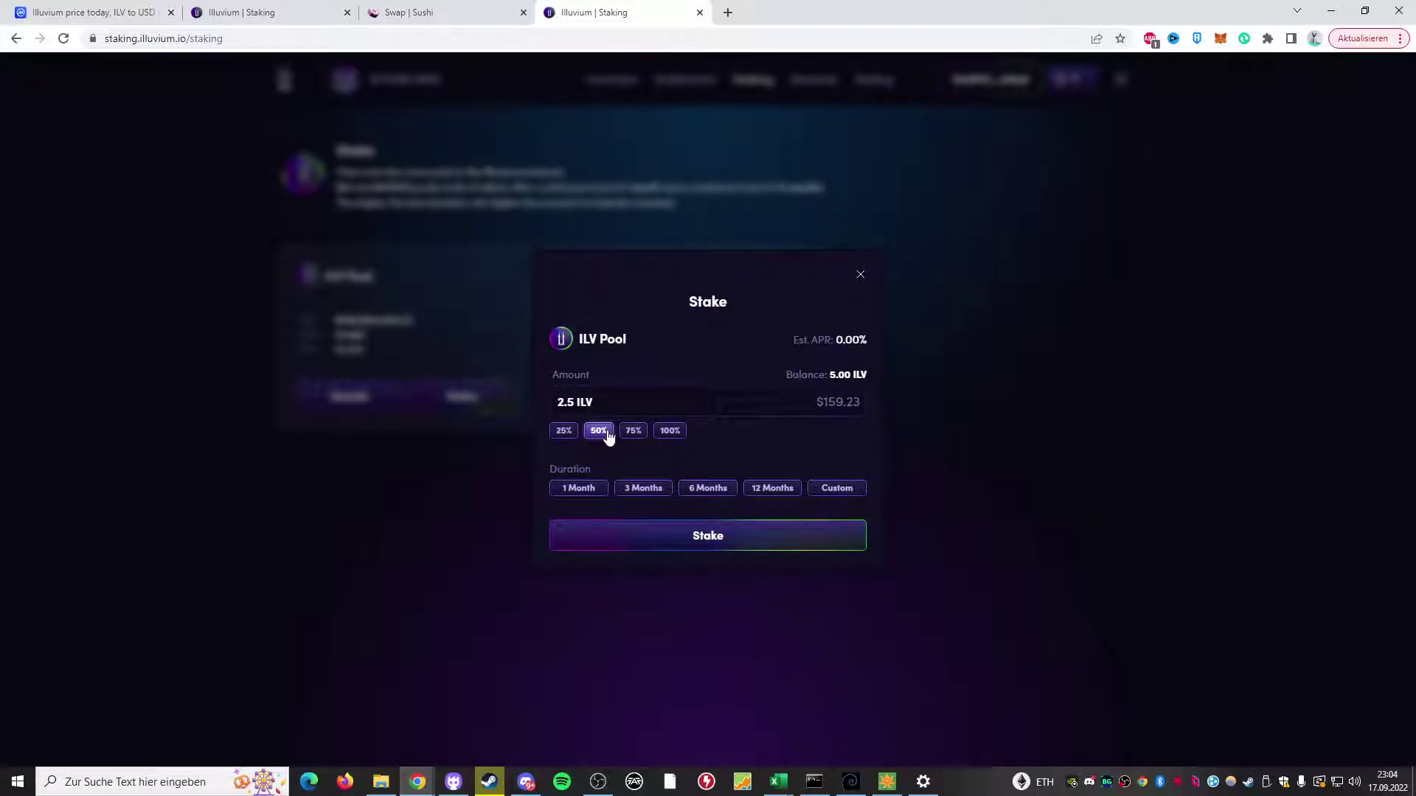
left_click(564, 433)
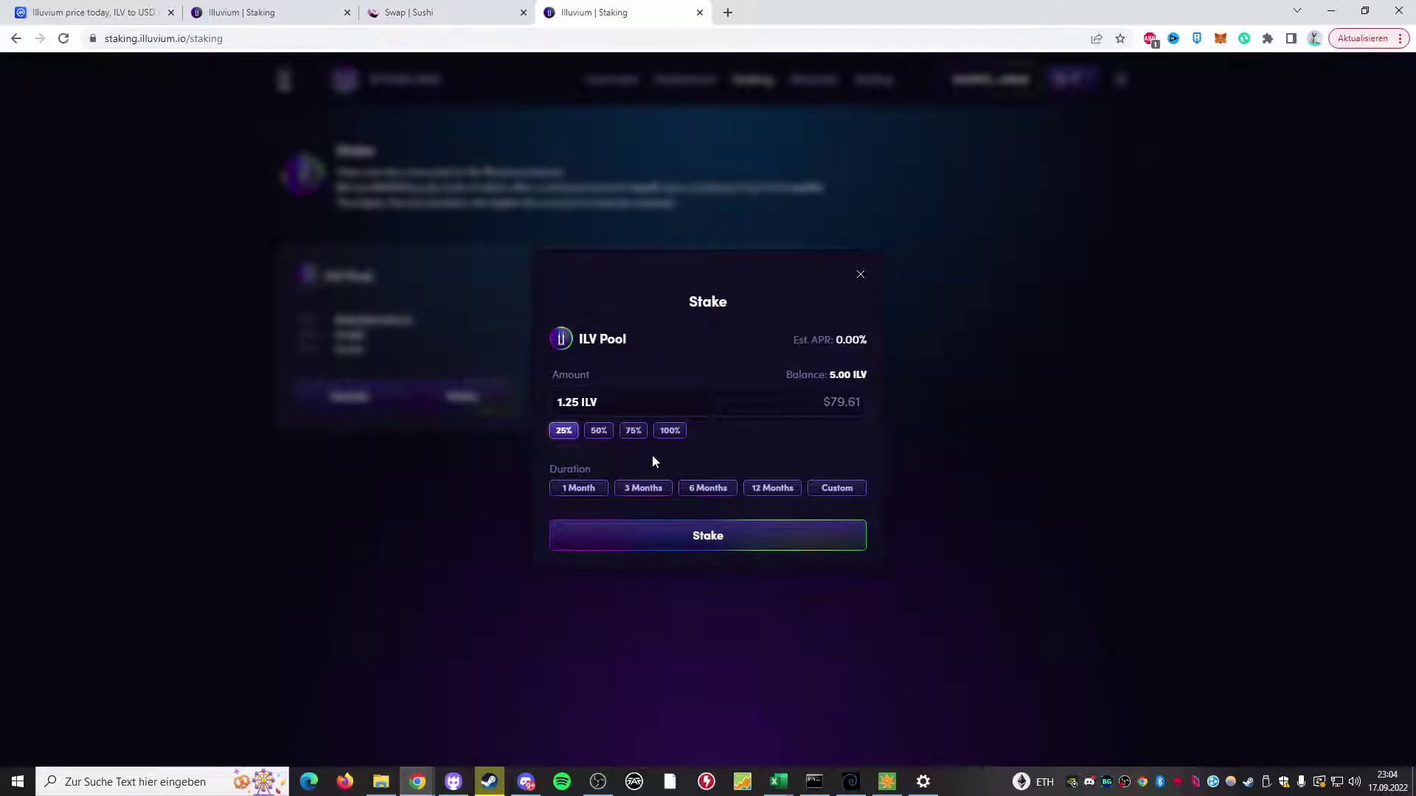
left_click(673, 433)
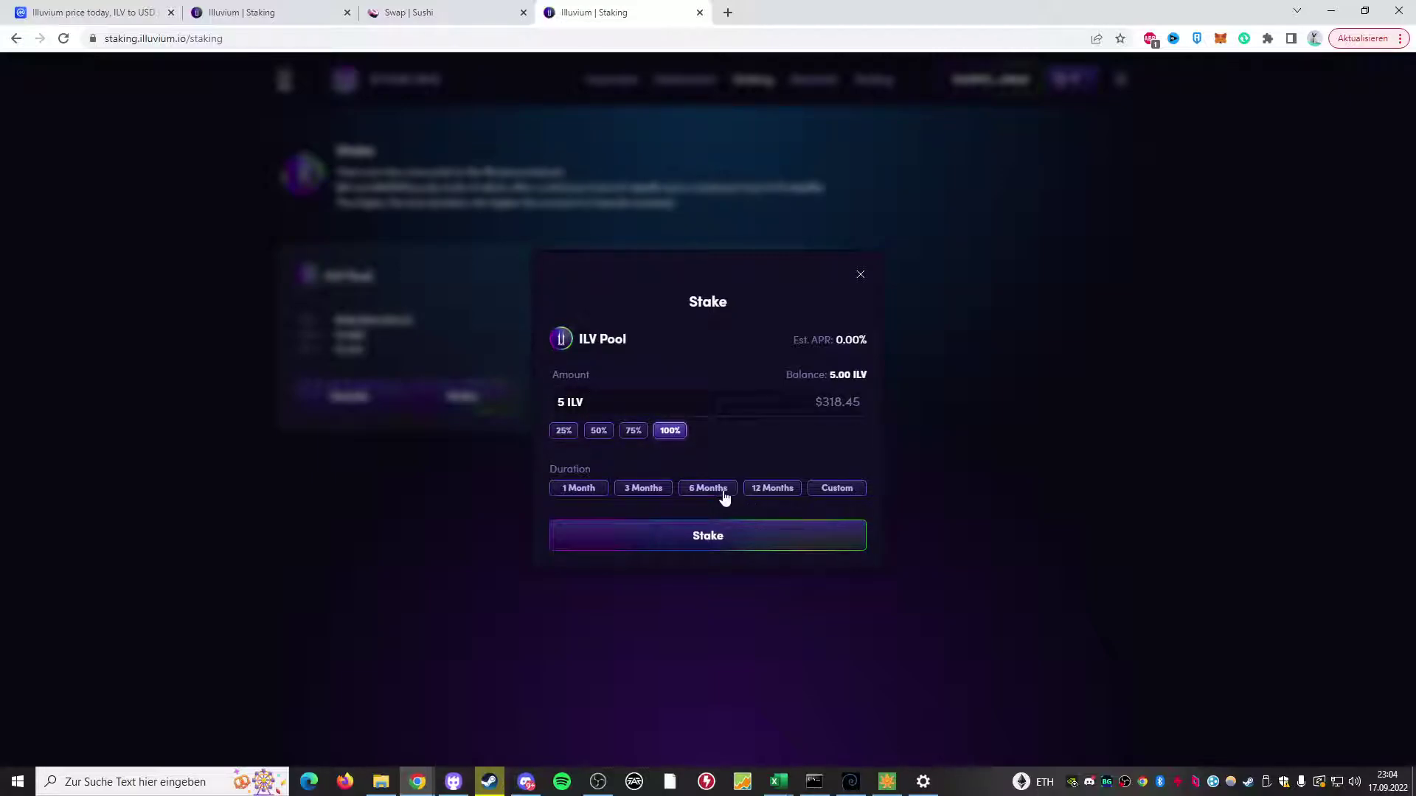
- Compare the estimated APR for lock durations of 1, 3, 6 and 12 months
left_click(577, 490)
left_click(636, 491)
left_click(586, 489)
left_click(642, 491)
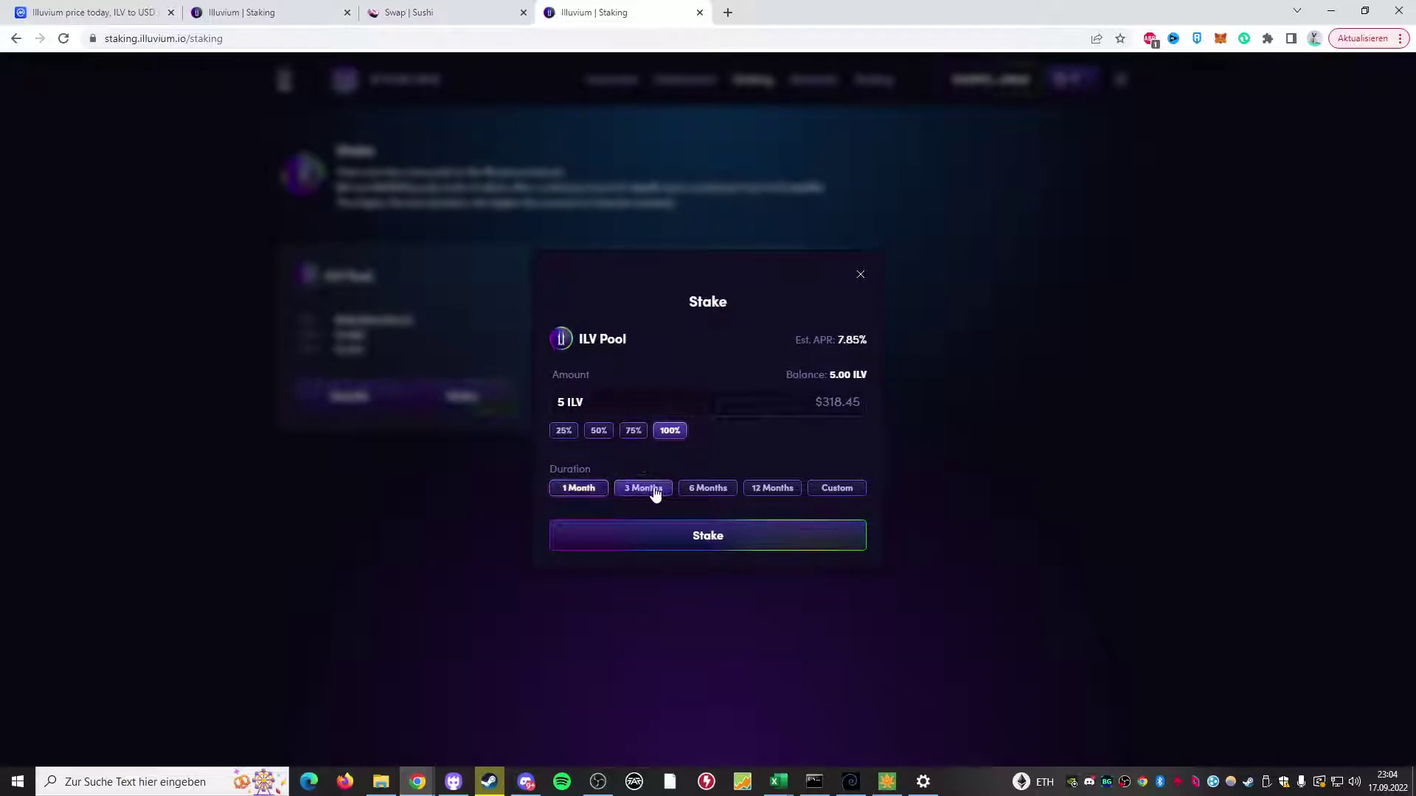
left_click(726, 495)
left_click(773, 491)
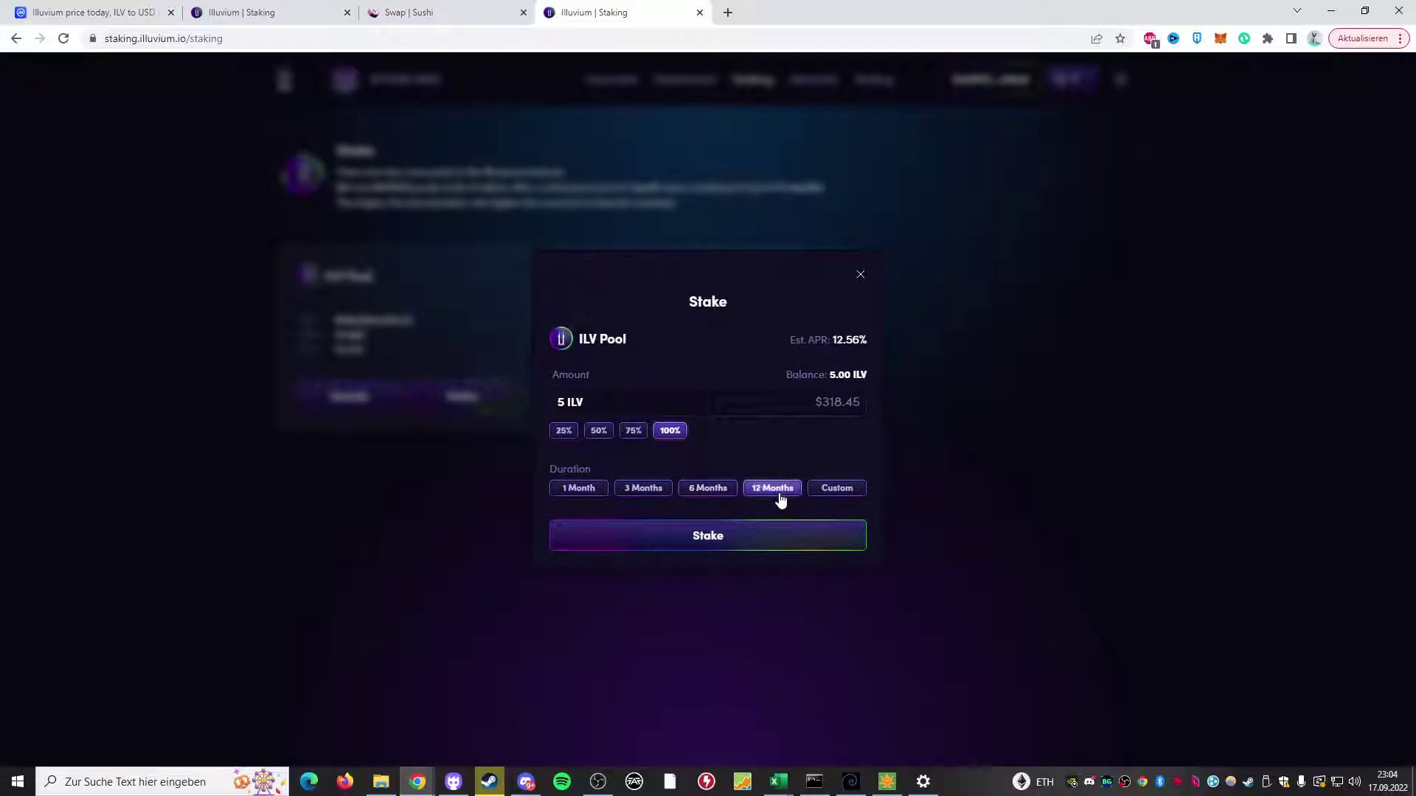
- Try a custom lock duration of up to 365 days, compare it with the preset durations, and close the custom option
left_click(839, 490)
left_click_drag(648, 516, 909, 543)
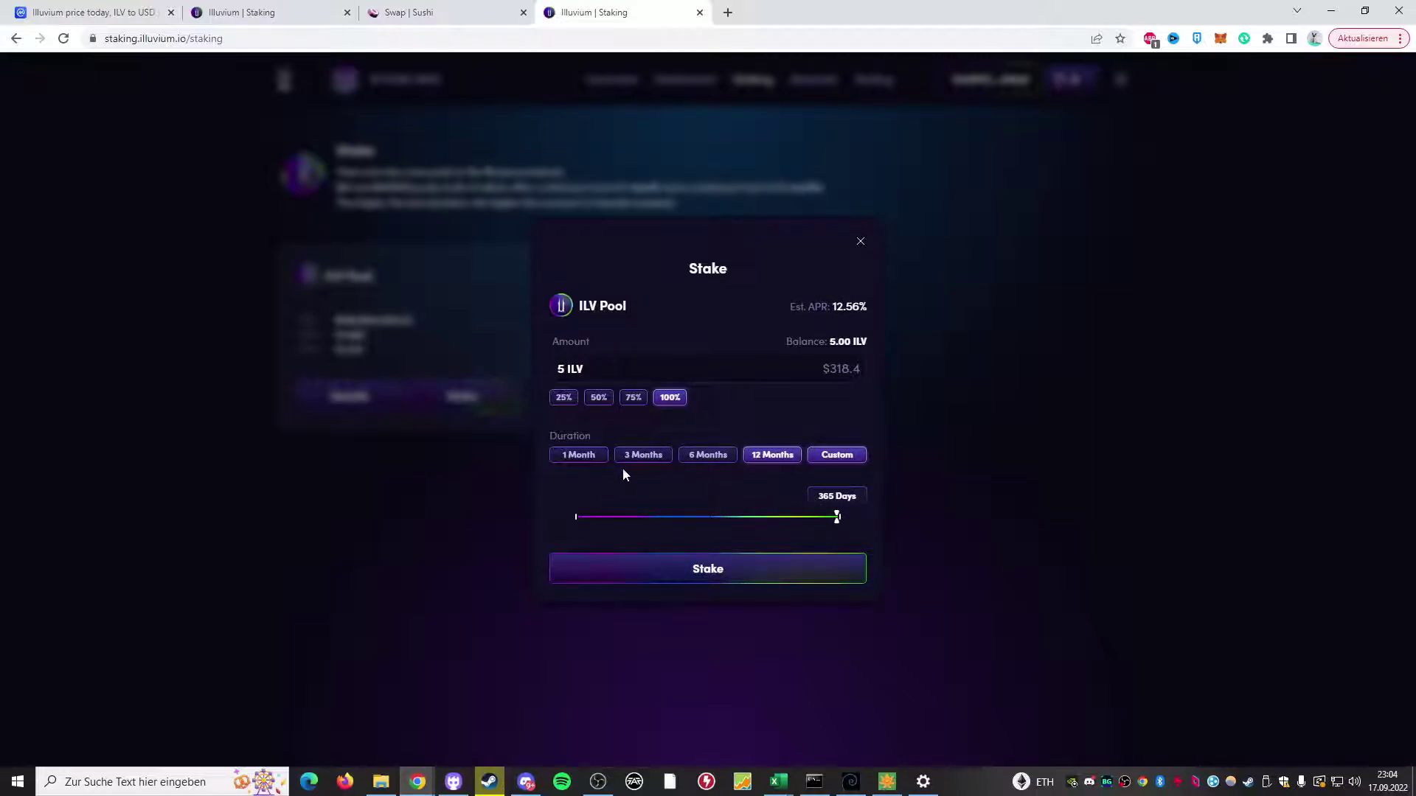
left_click(564, 457)
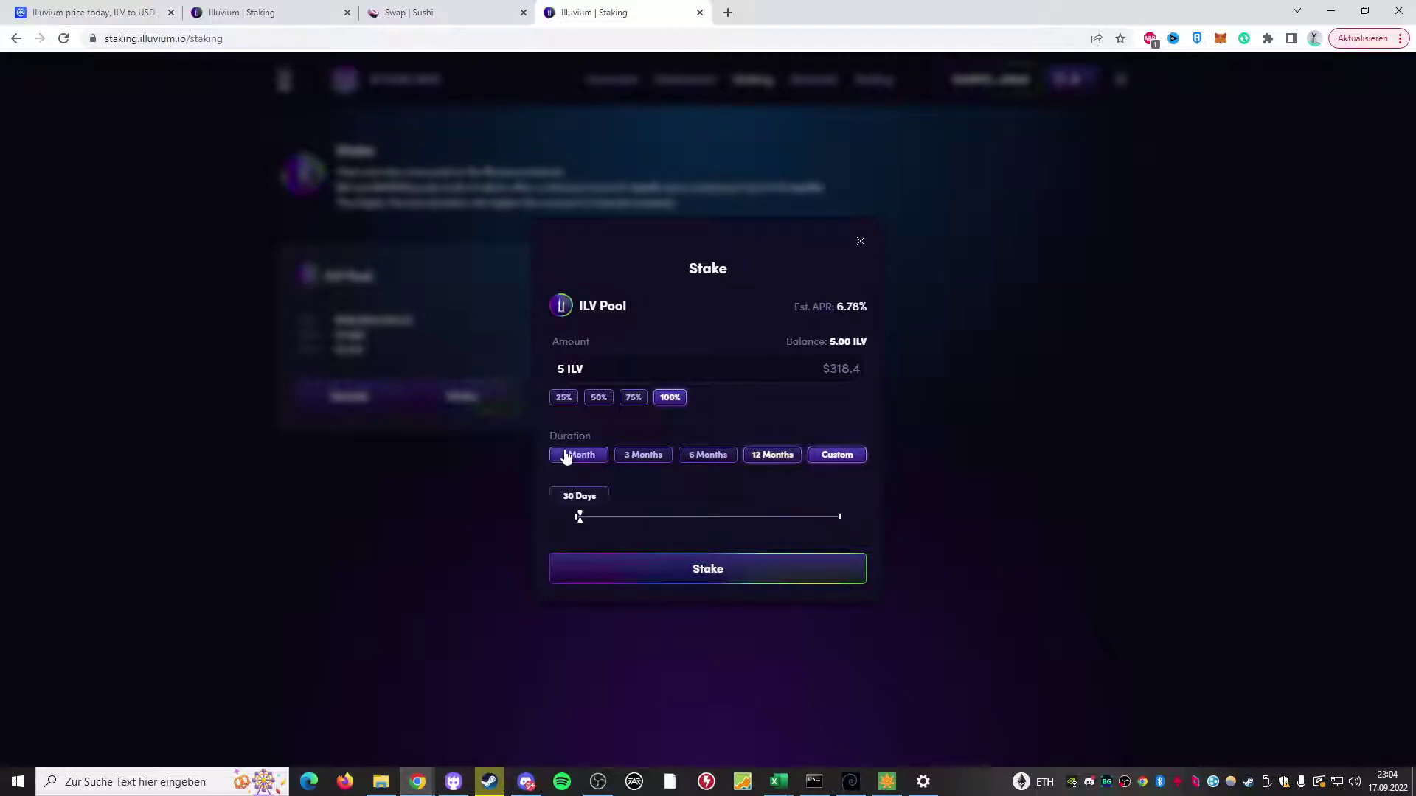
left_click(653, 459)
left_click(695, 460)
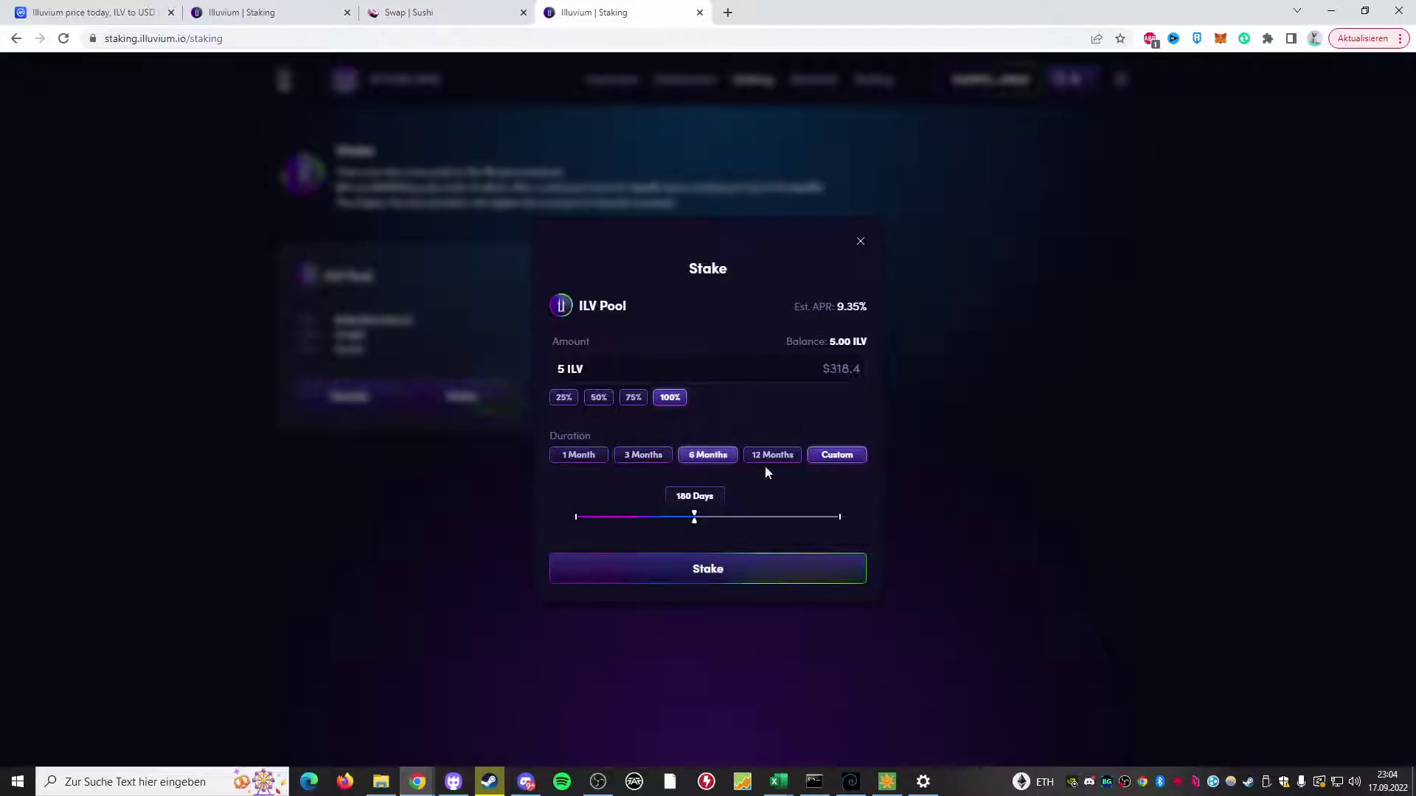
left_click(790, 460)
left_click(812, 455)
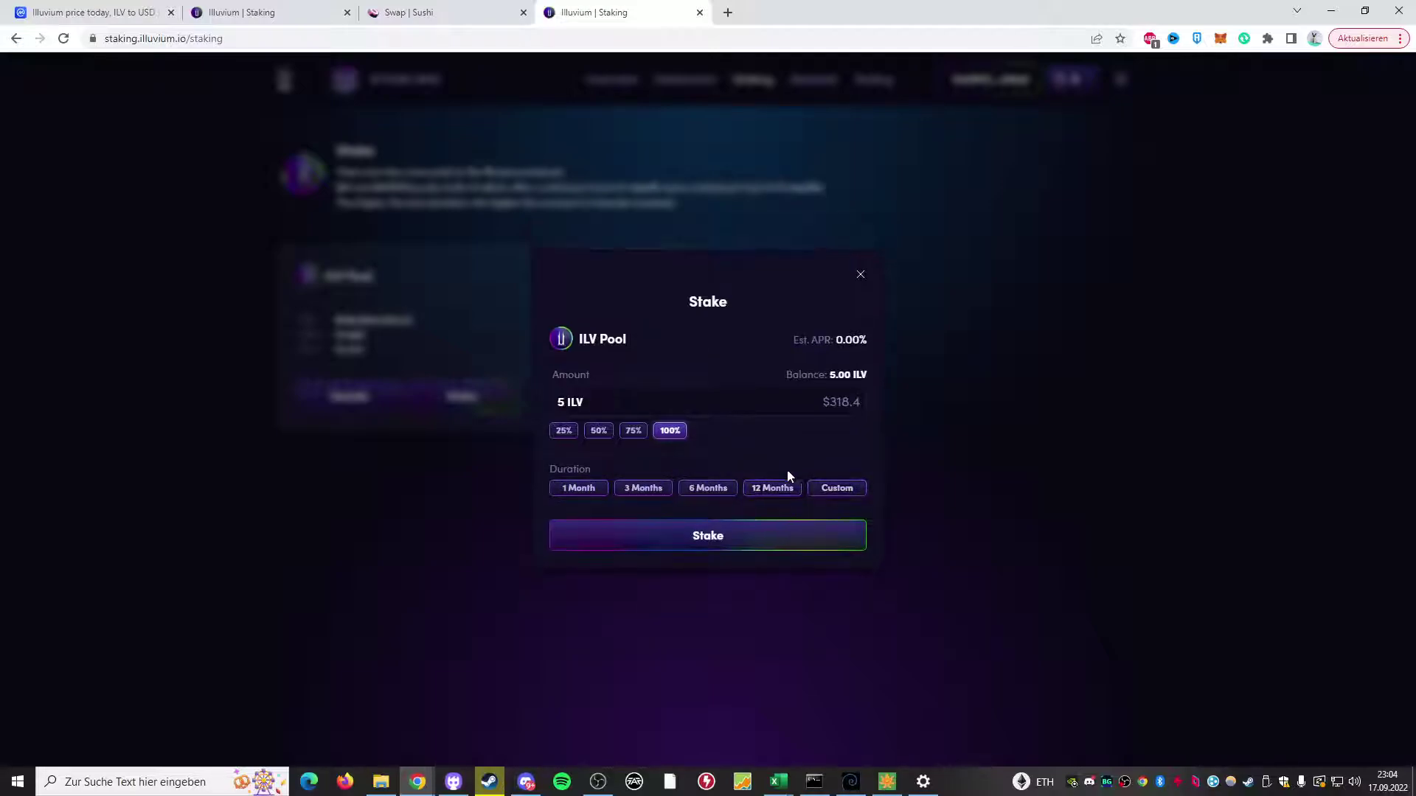
- Compare the 3, 6 and 12 month presets again and set the lock duration to 12 months
left_click(772, 488)
left_click(697, 489)
left_click(639, 487)
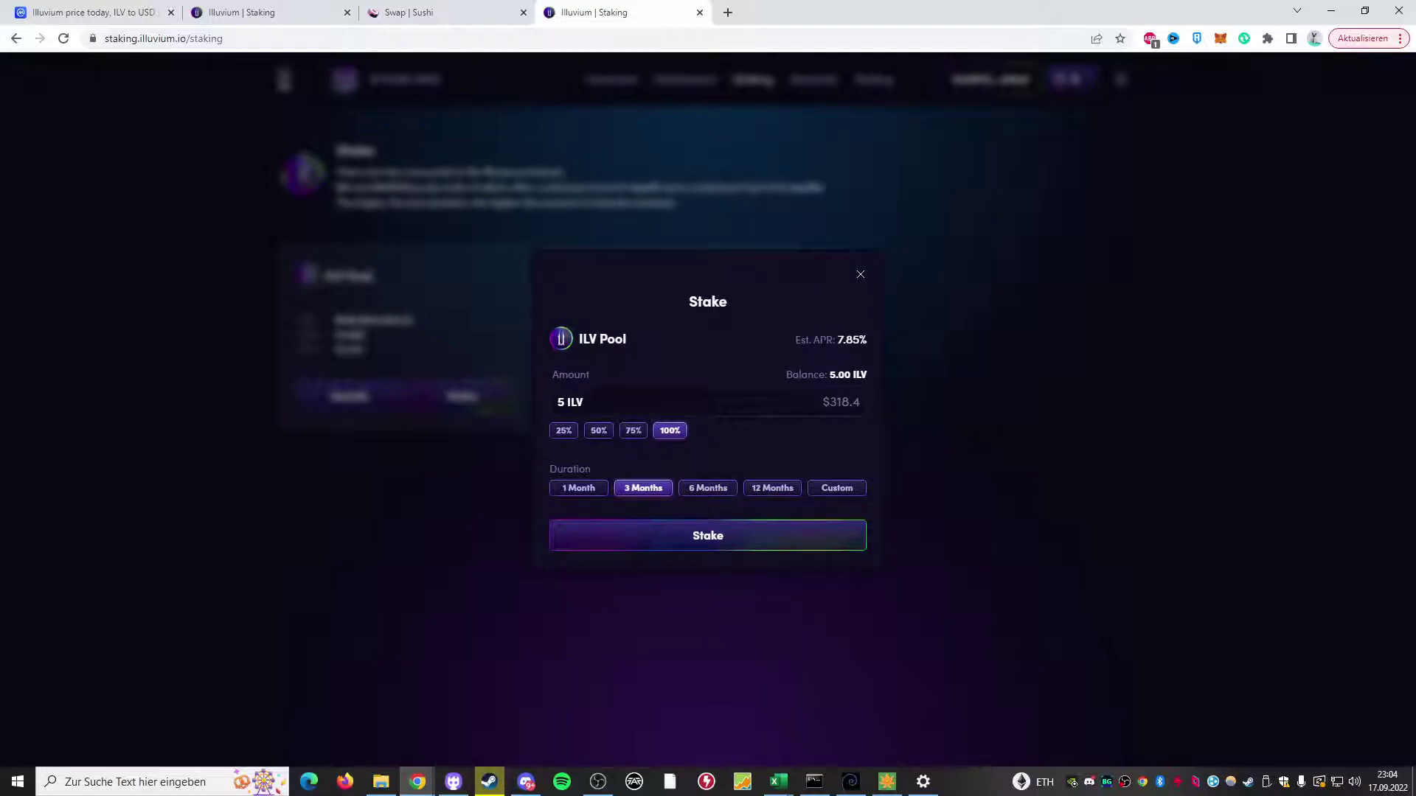
left_click(712, 489)
left_click(771, 493)
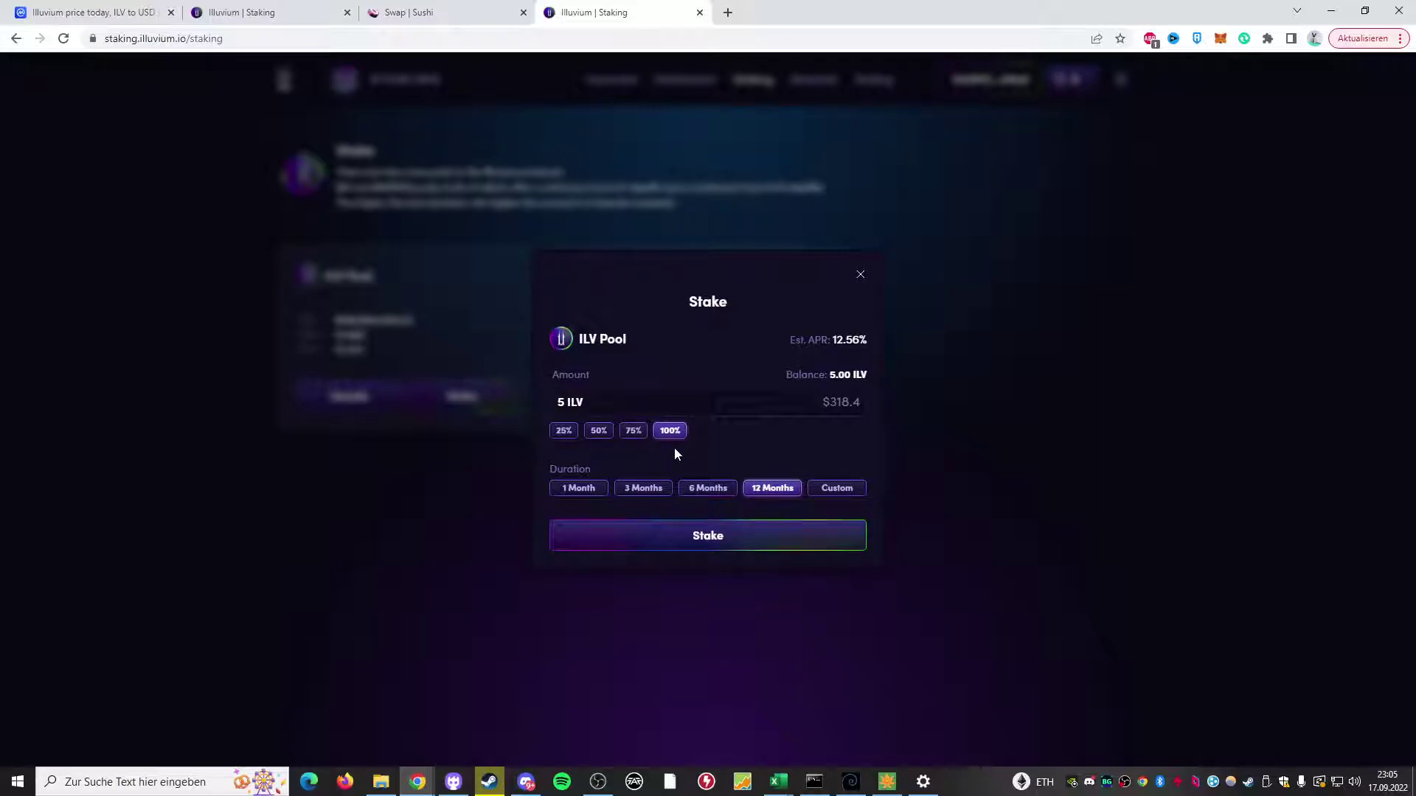
- Submit the 5 ILV stake for 12 months and confirm the transaction in the MetaMask wallet
left_click(688, 519)
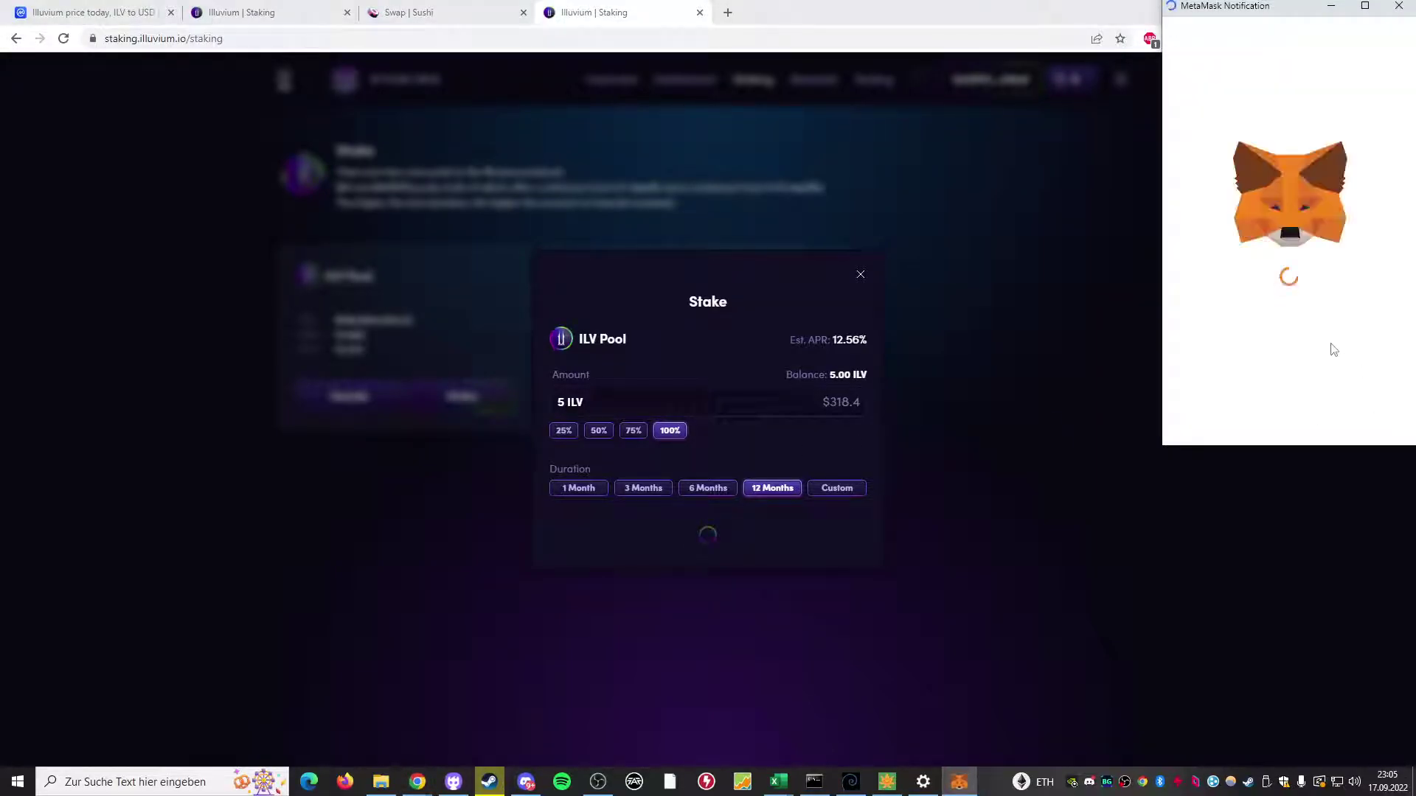
scroll(1344, 395, "down", 3)
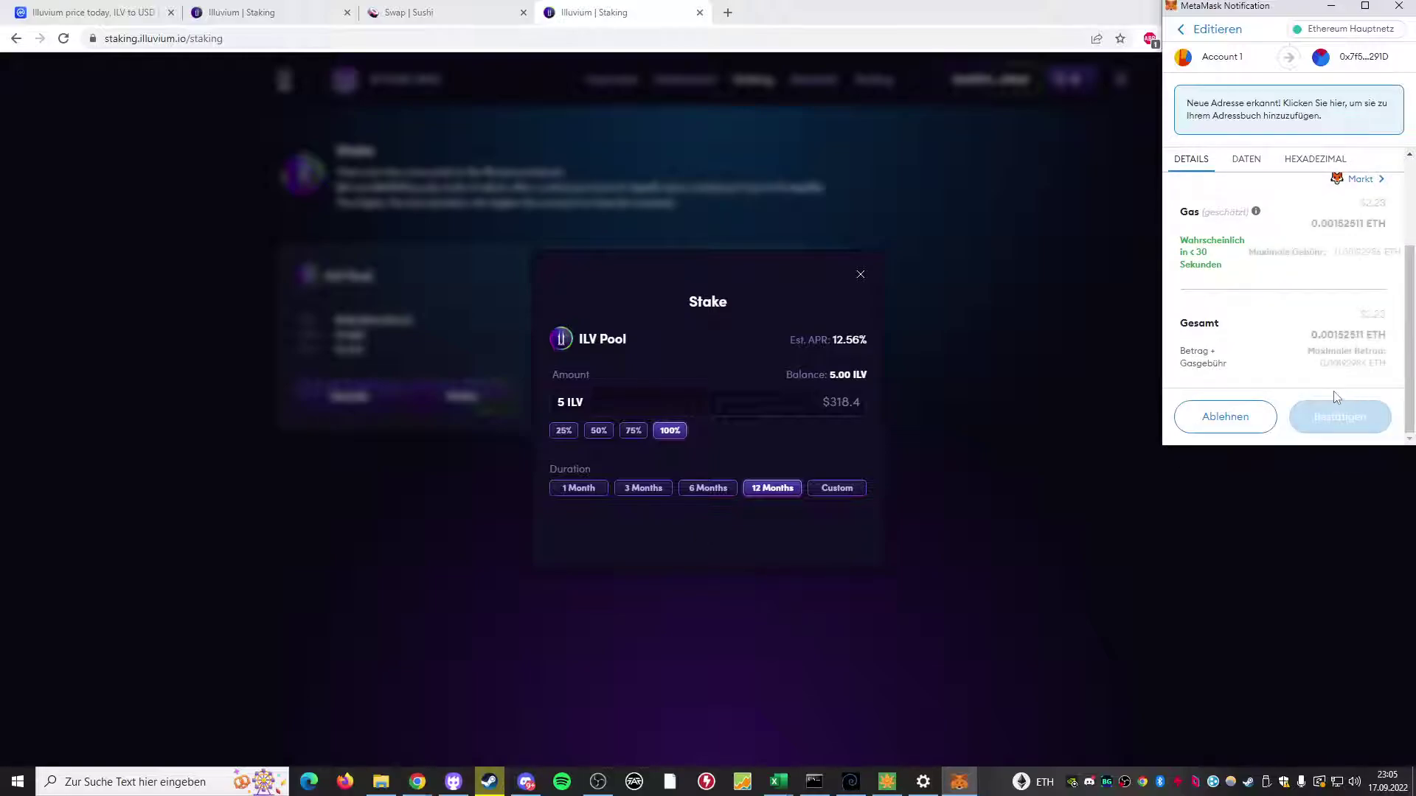
left_click(1335, 414)
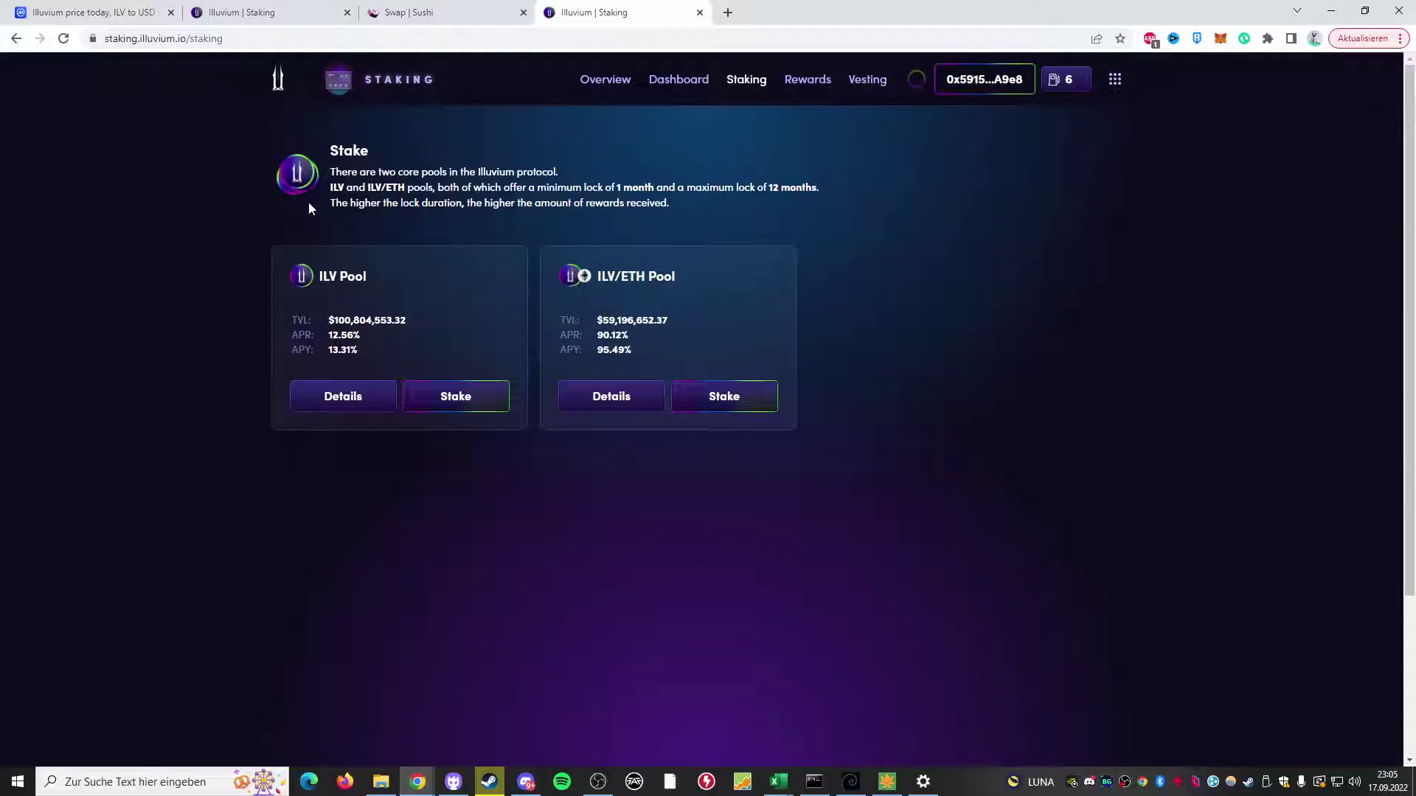
- View the ILV Pool's details with its 1-month and 3-month value charts, dismiss the stake notification and close the details
left_click(374, 392)
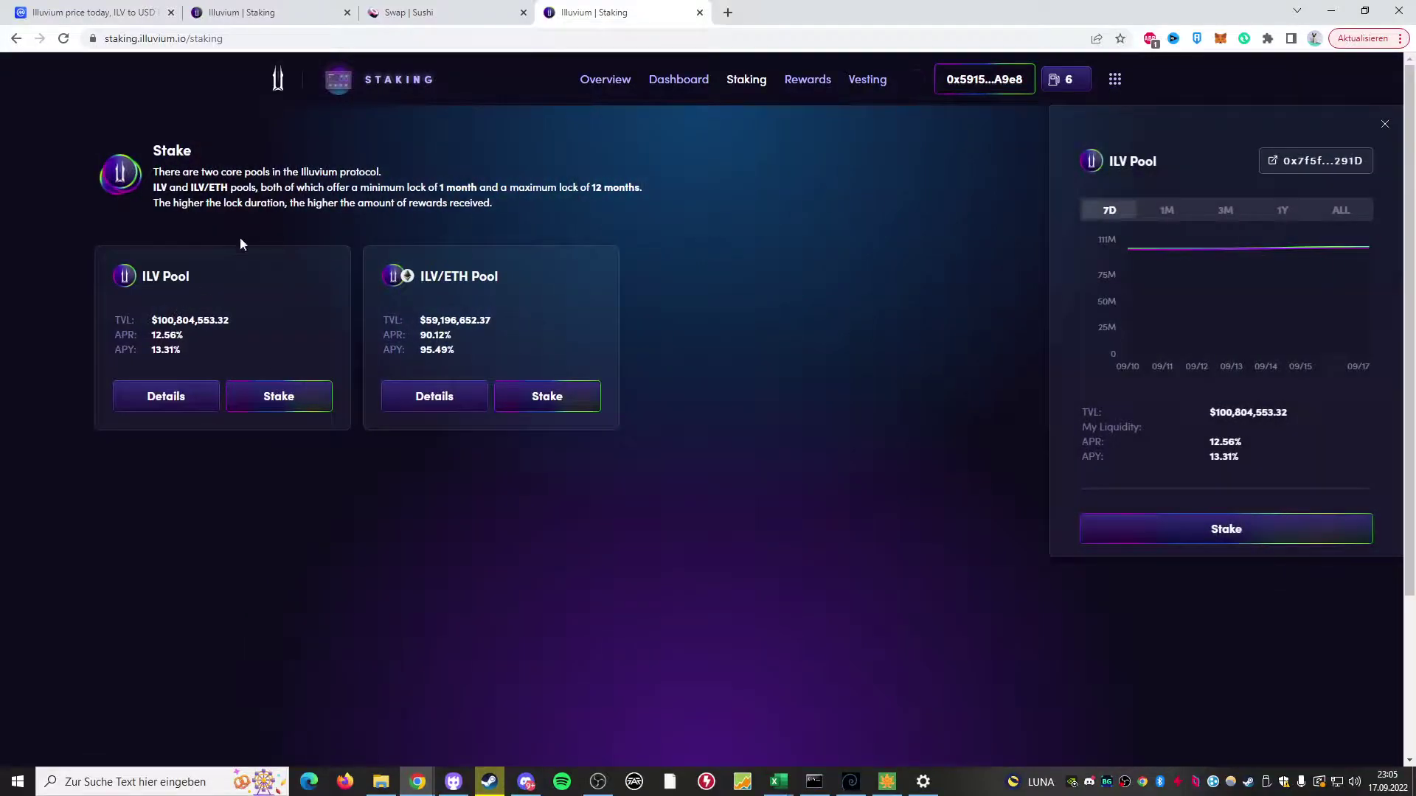
left_click(1161, 219)
left_click(1221, 220)
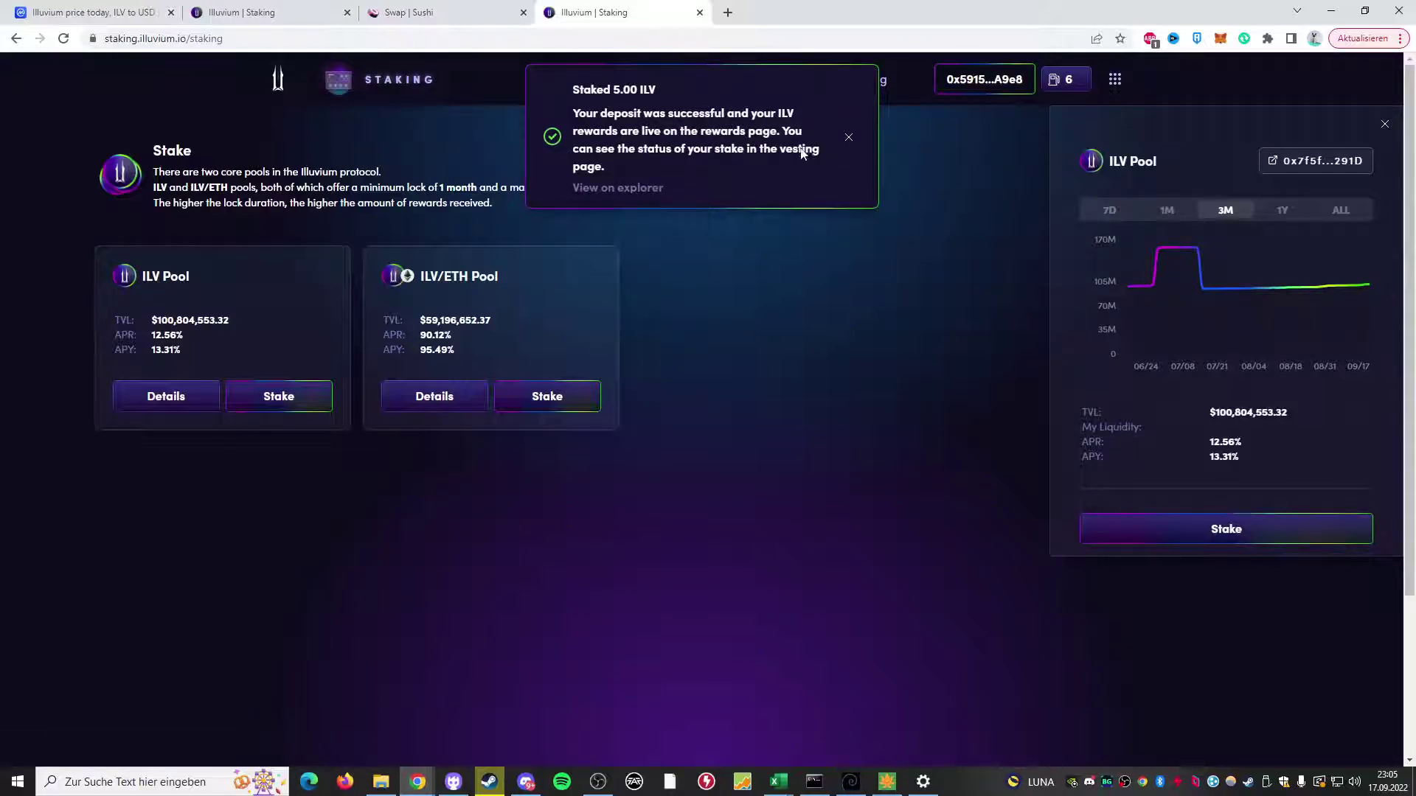
left_click(850, 139)
left_click(1385, 126)
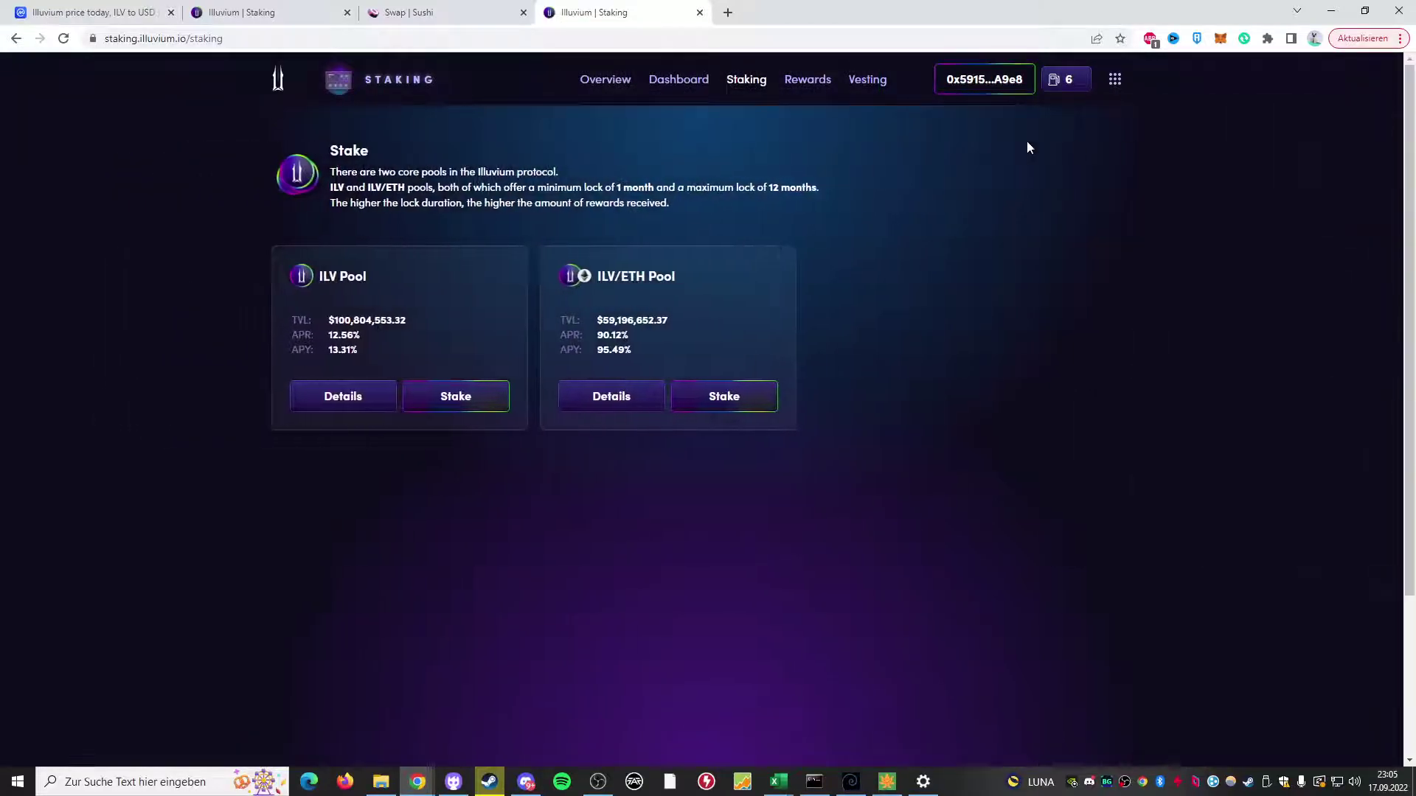
- Check the ILV Pool's pending rewards and the vesting entry for the 5 ILV deposit, ending on the rewards page
left_click(793, 87)
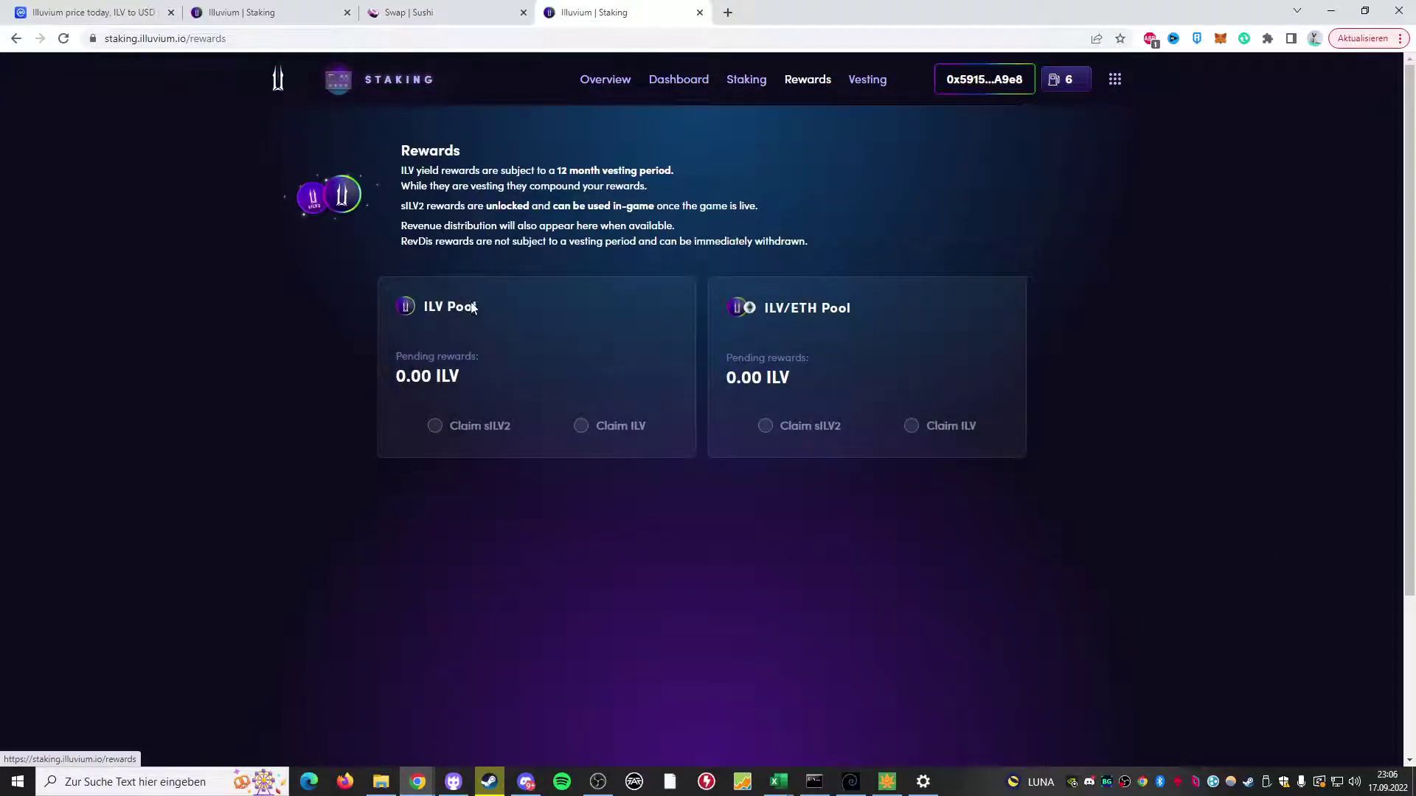
left_click_drag(458, 375, 413, 320)
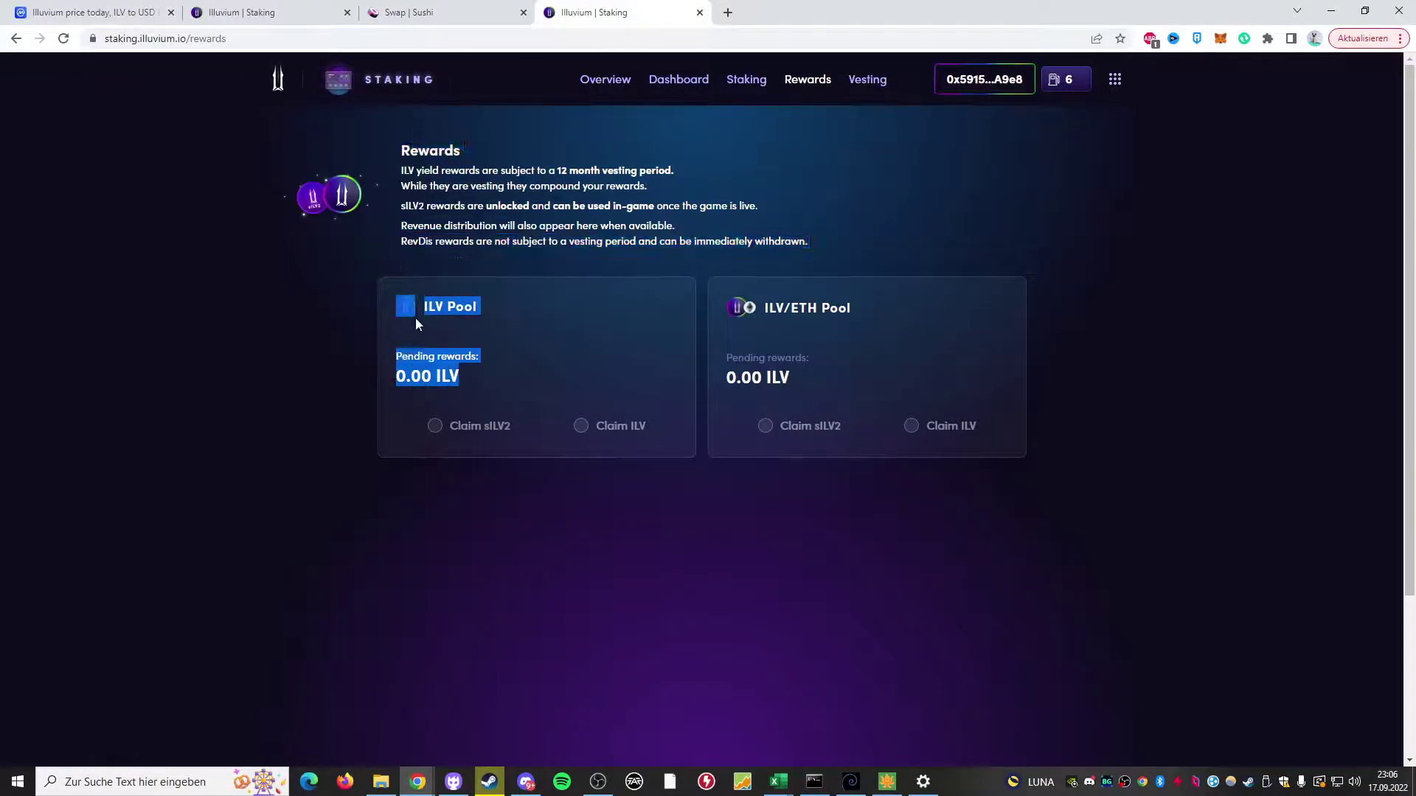
left_click(868, 80)
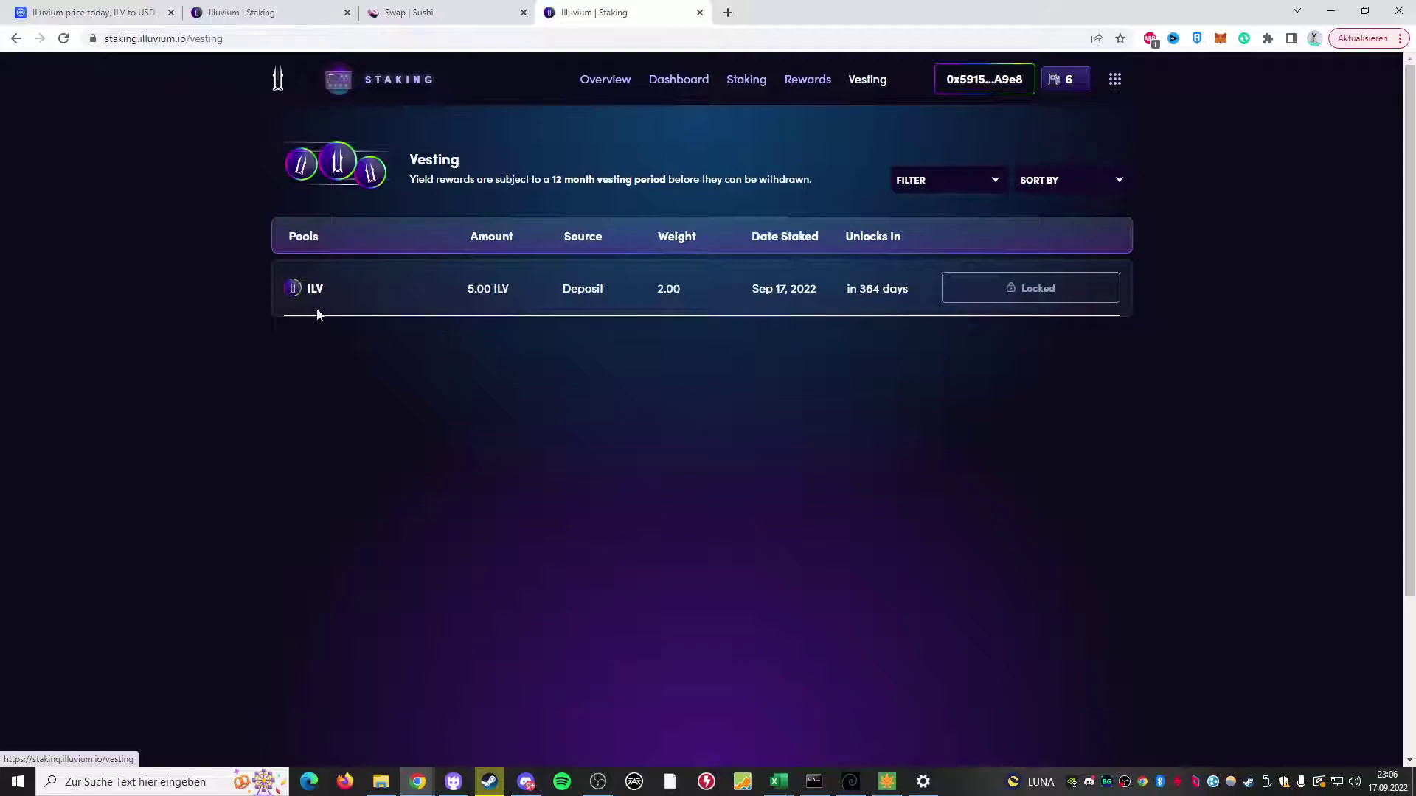
left_click_drag(270, 288, 1022, 288)
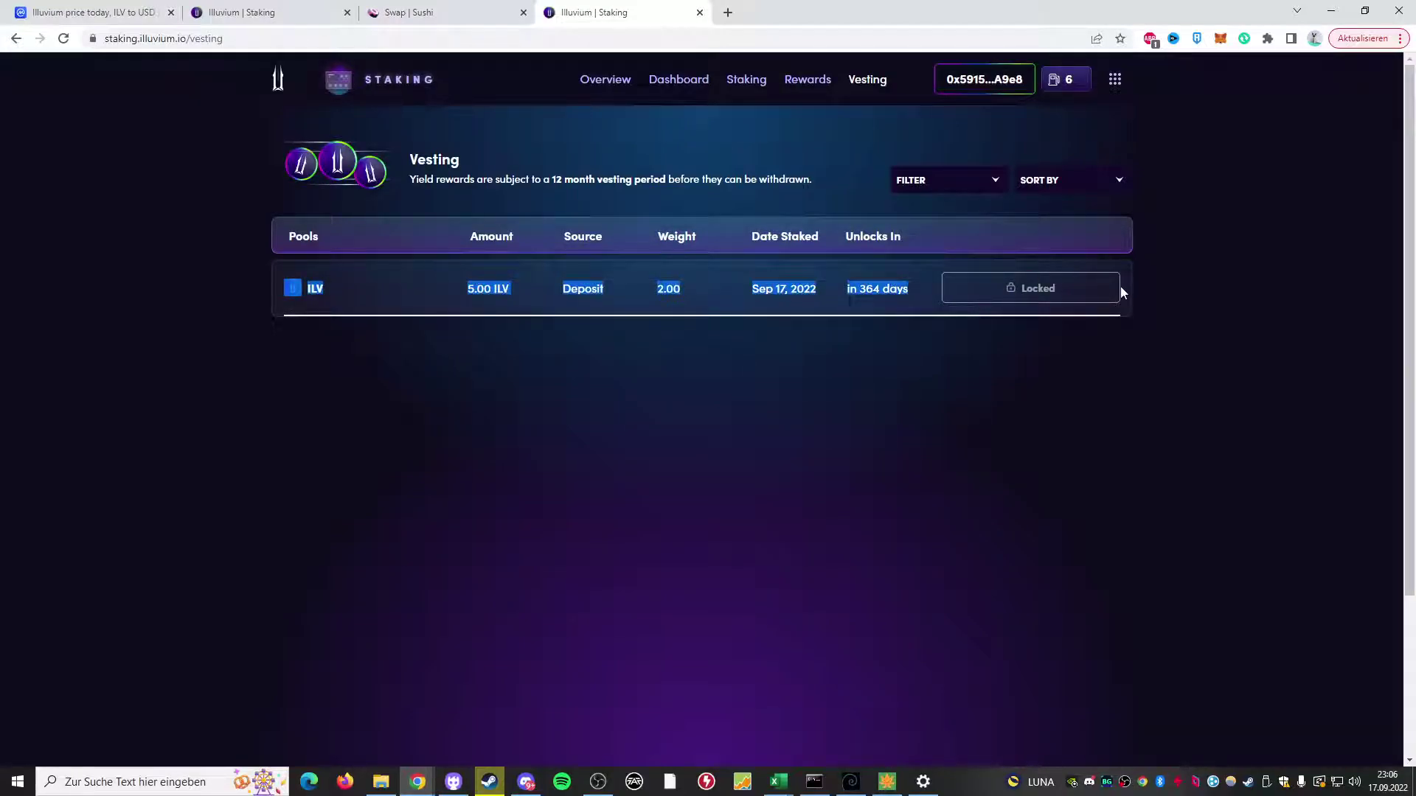
left_click(571, 445)
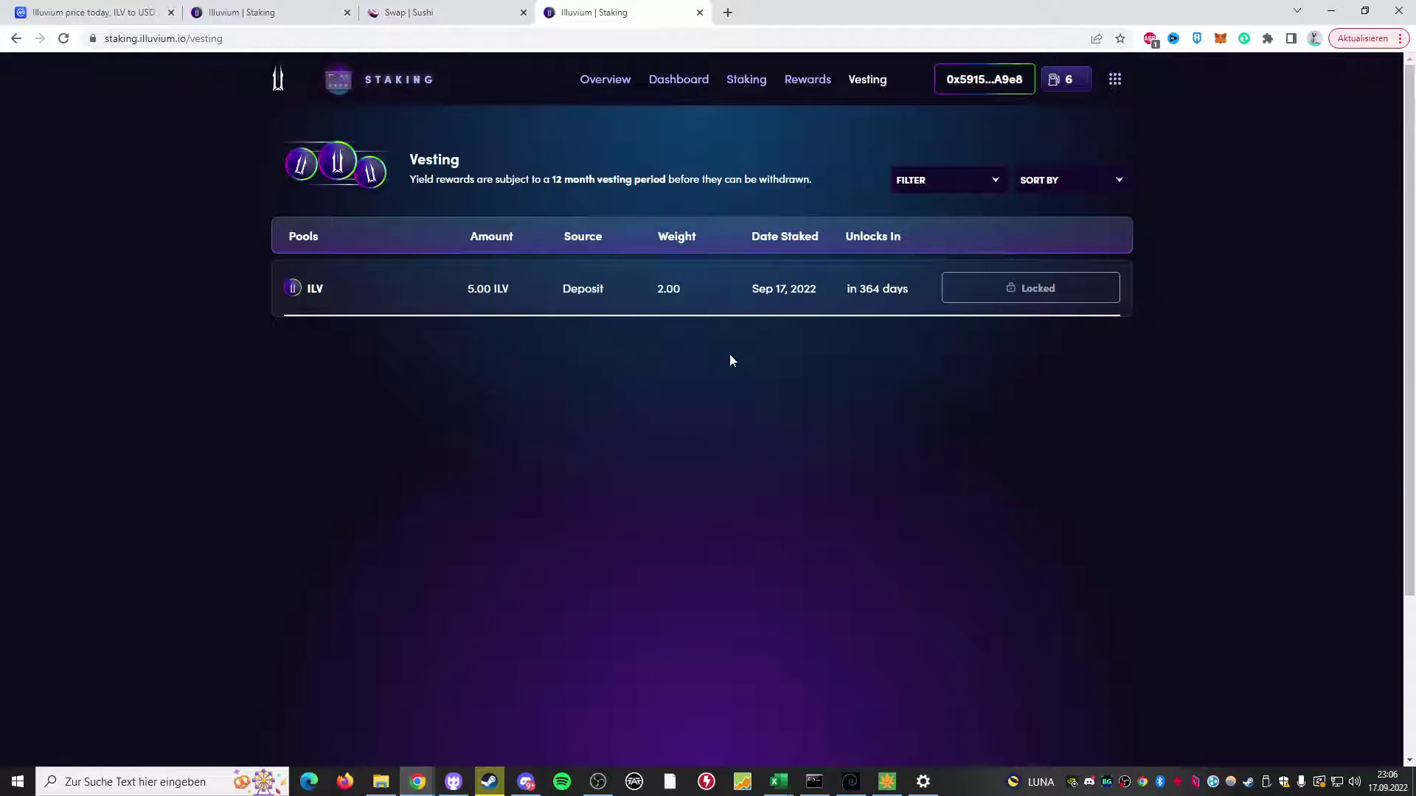
mouse_move(890, 289)
left_click(806, 85)
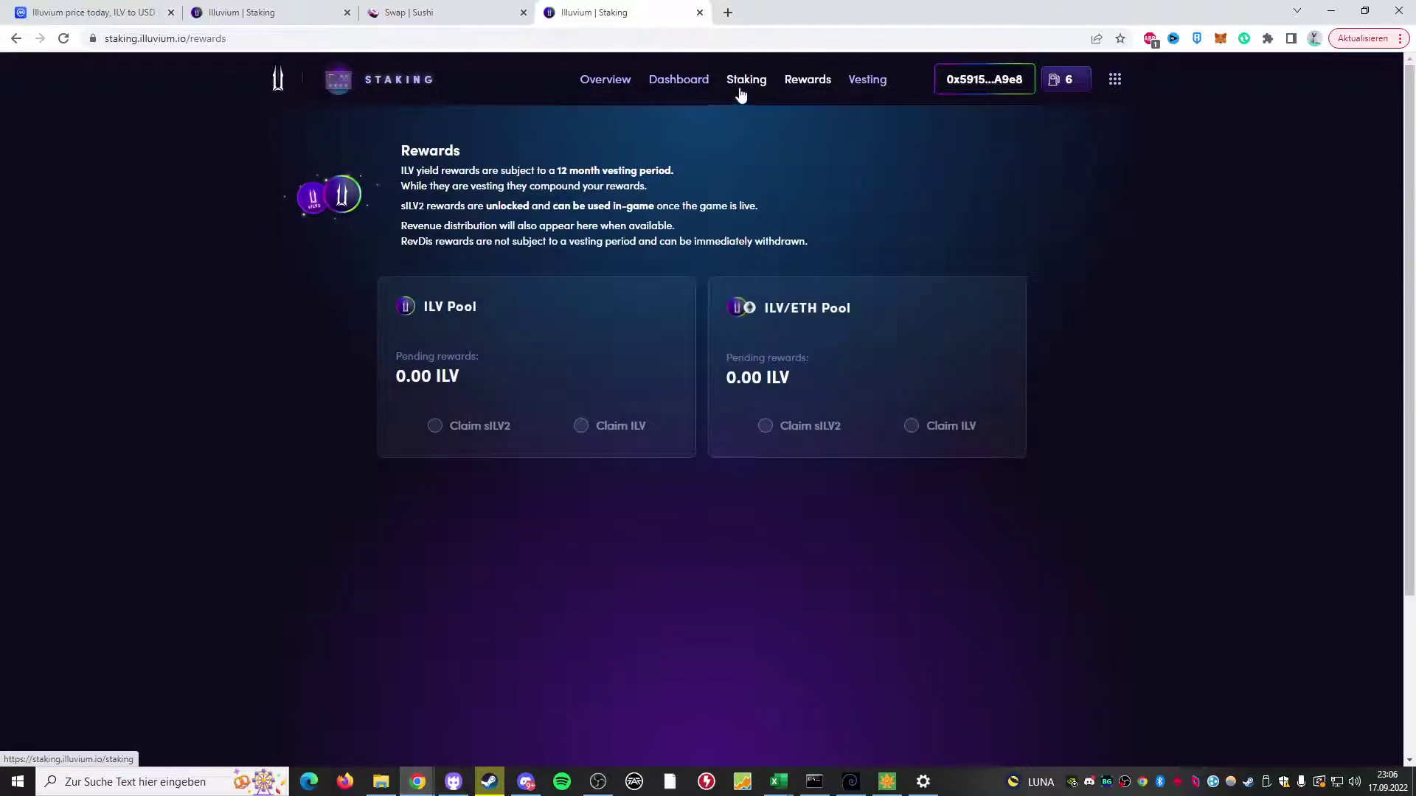